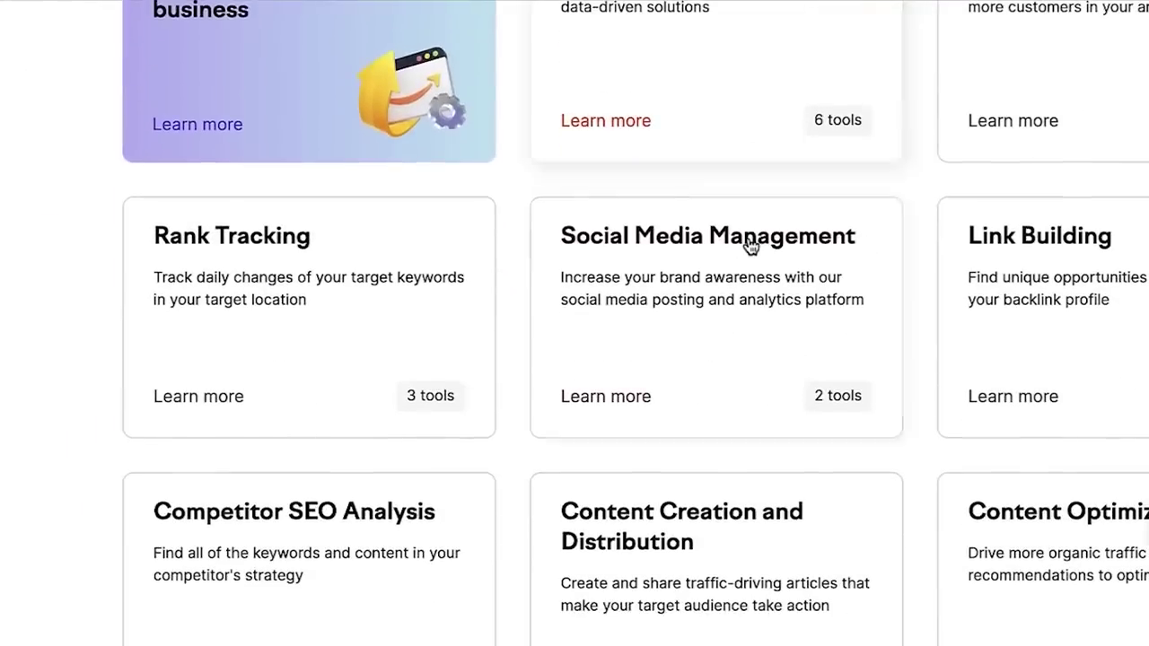
pyautogui.scroll(-4, 749, 247)
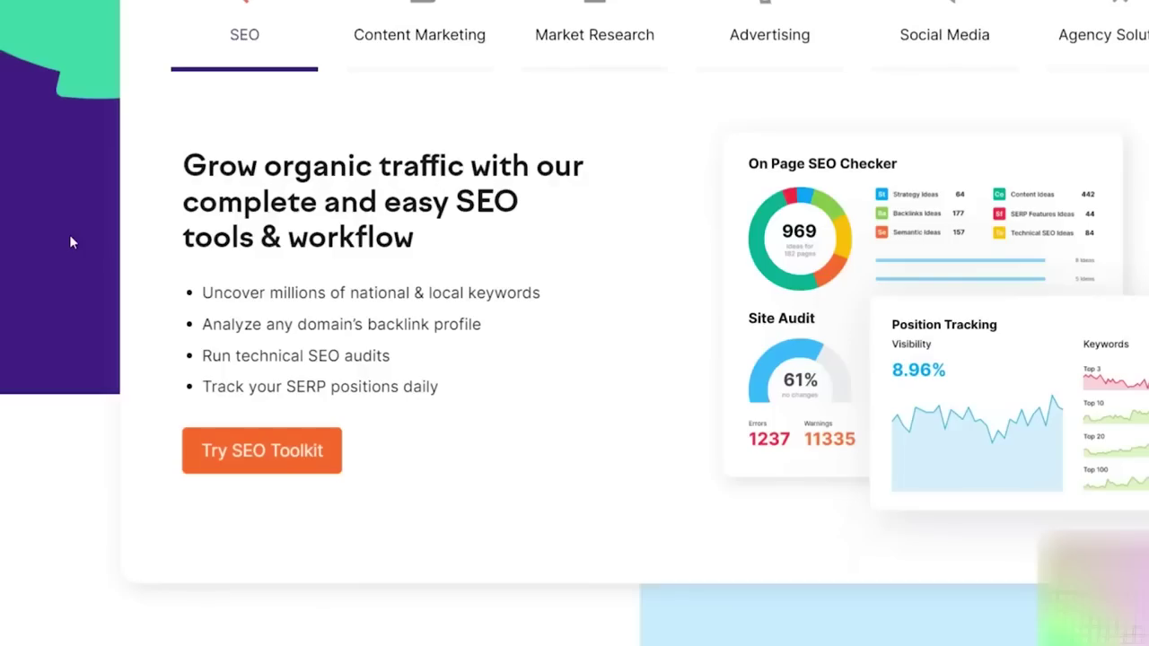
pyautogui.scroll(-3, 70, 237)
pyautogui.scroll(-2, 73, 242)
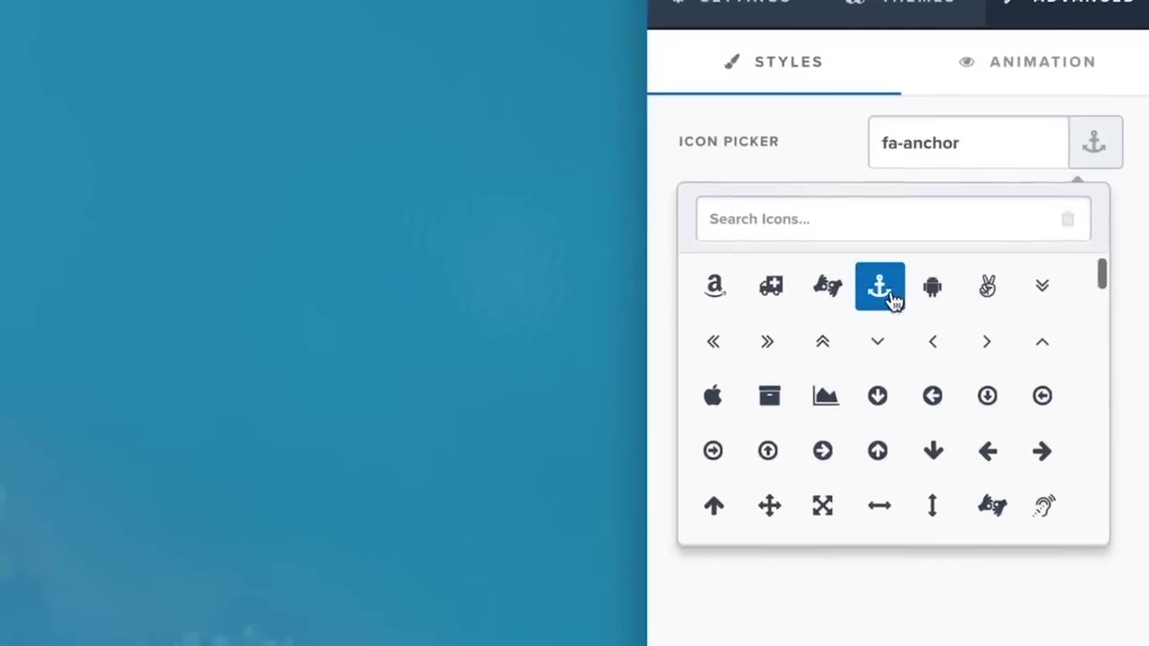
# - Choose the fa-anchor icon in the icon picker
pyautogui.click(893, 299)
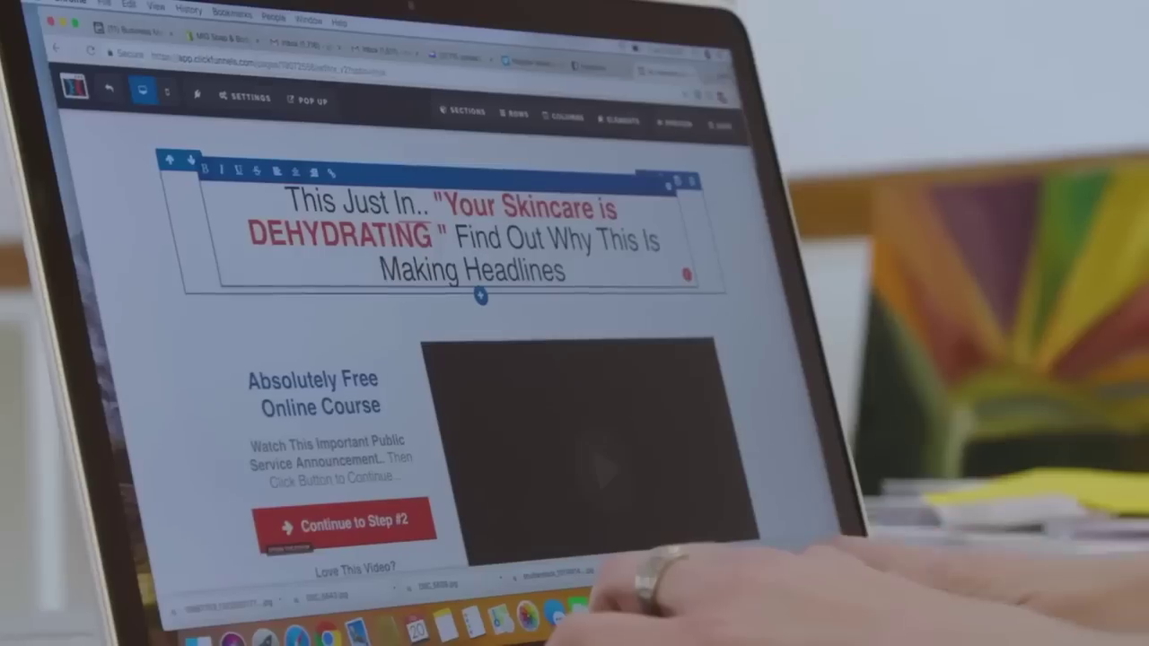
pyautogui.write('your')
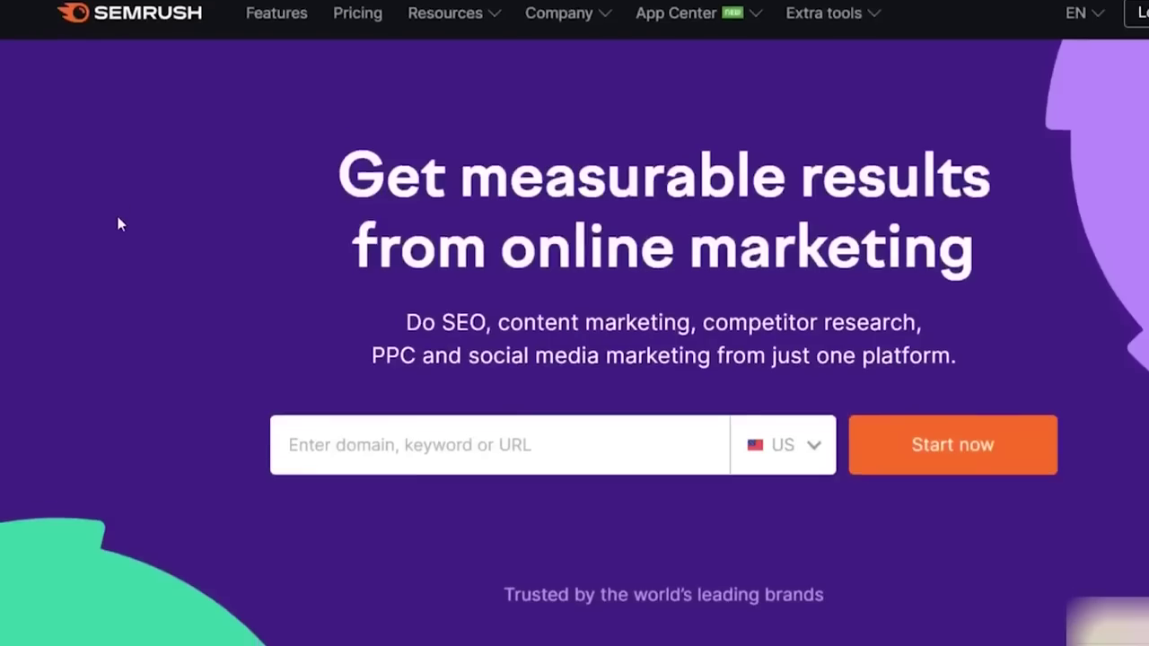
pyautogui.scroll(-4, 121, 222)
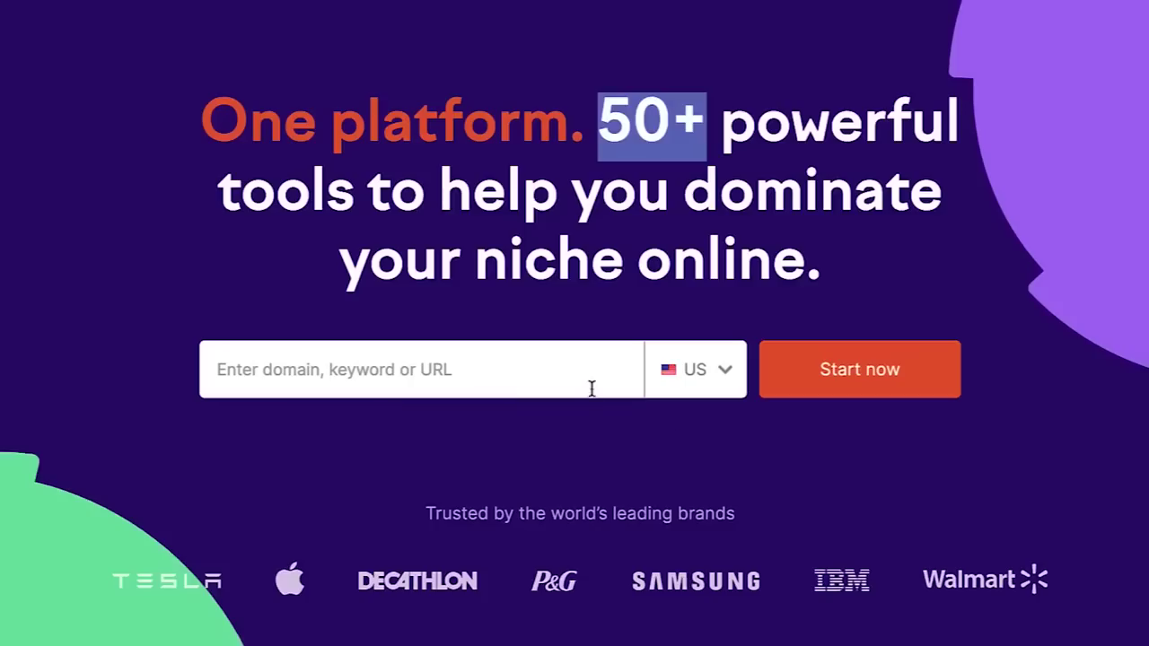
pyautogui.scroll(-7, 591, 388)
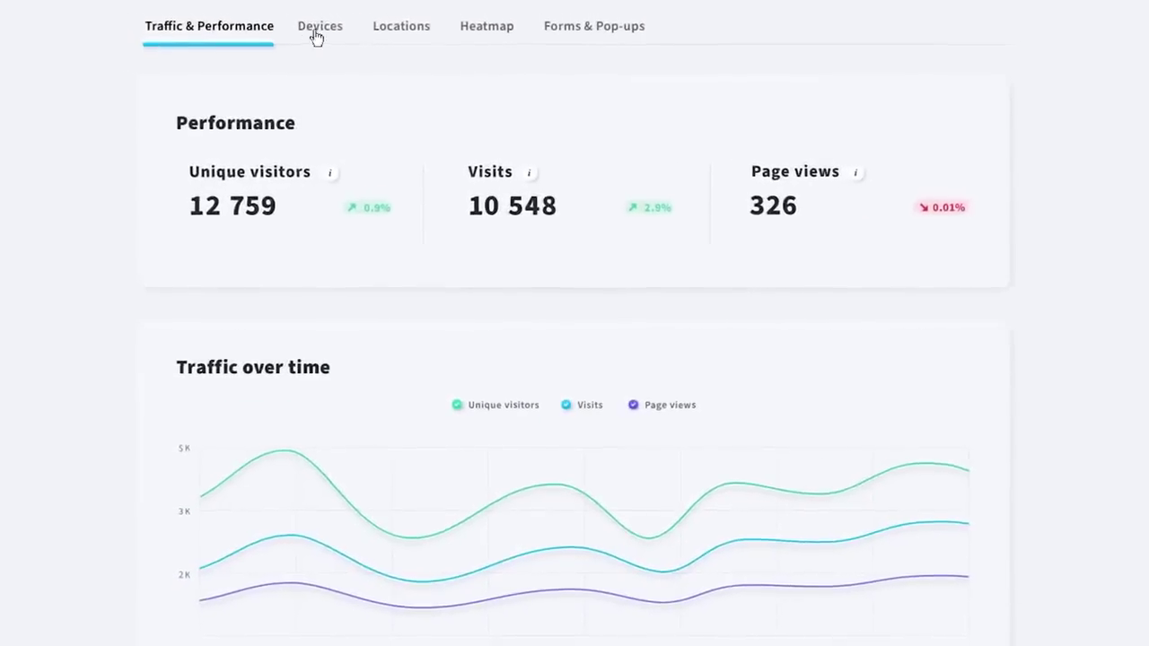
# - View the website's visitor statistics by Devices and by Locations
pyautogui.click(321, 32)
pyautogui.click(405, 38)
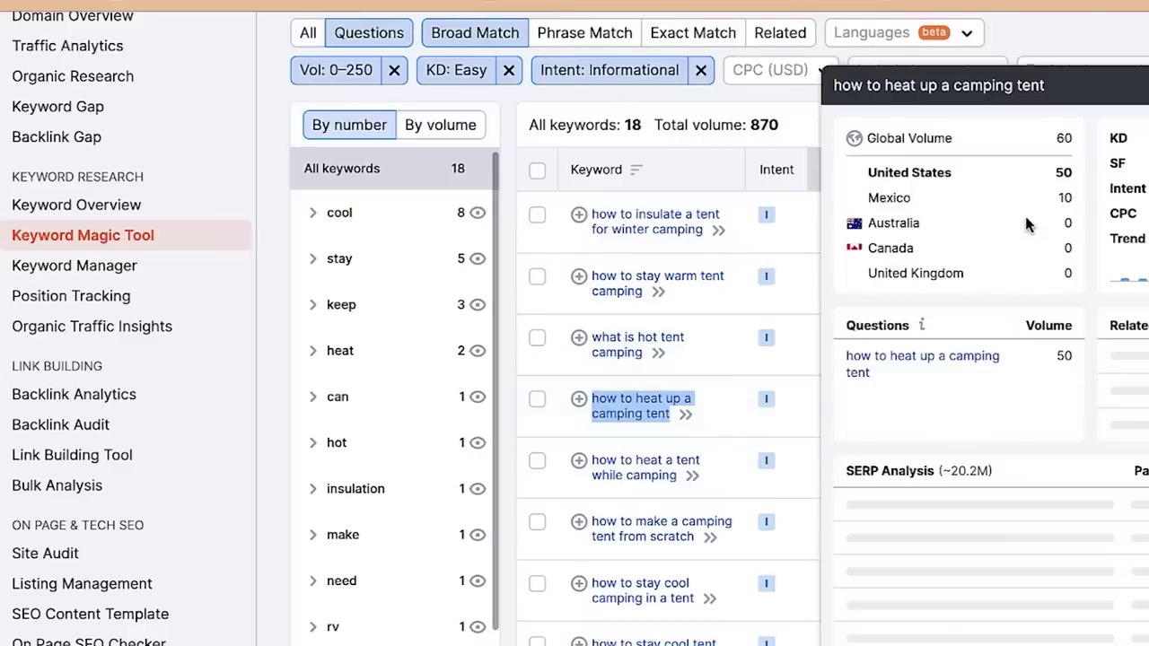
pyautogui.scroll(-1, 1028, 225)
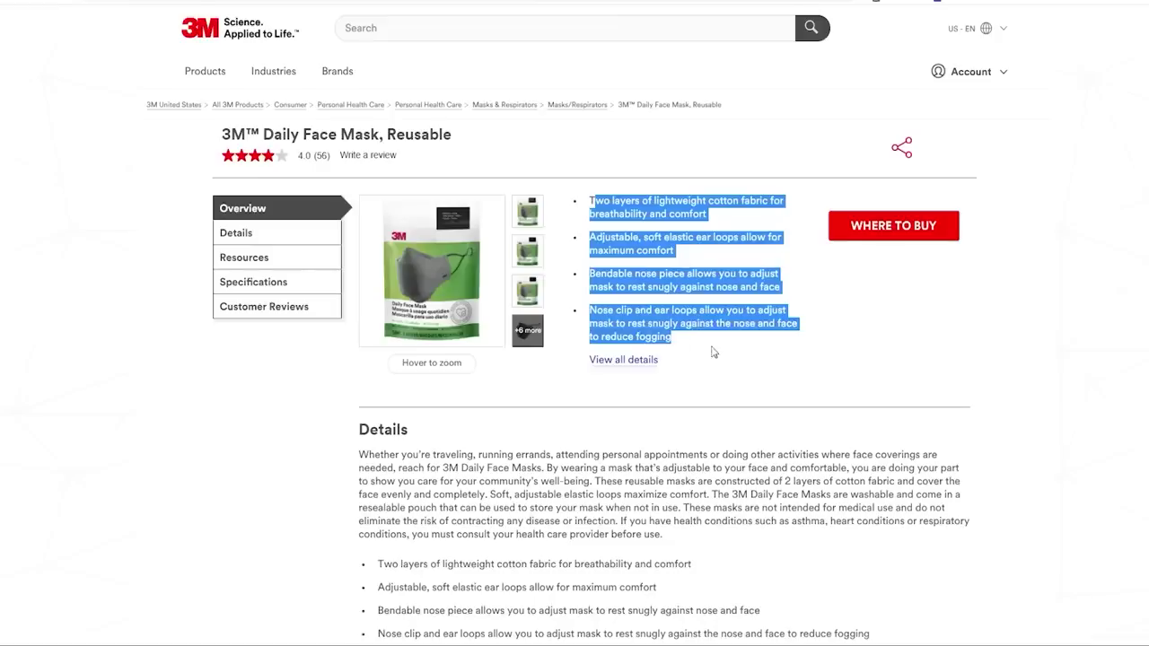
pyautogui.scroll(-5, 667, 327)
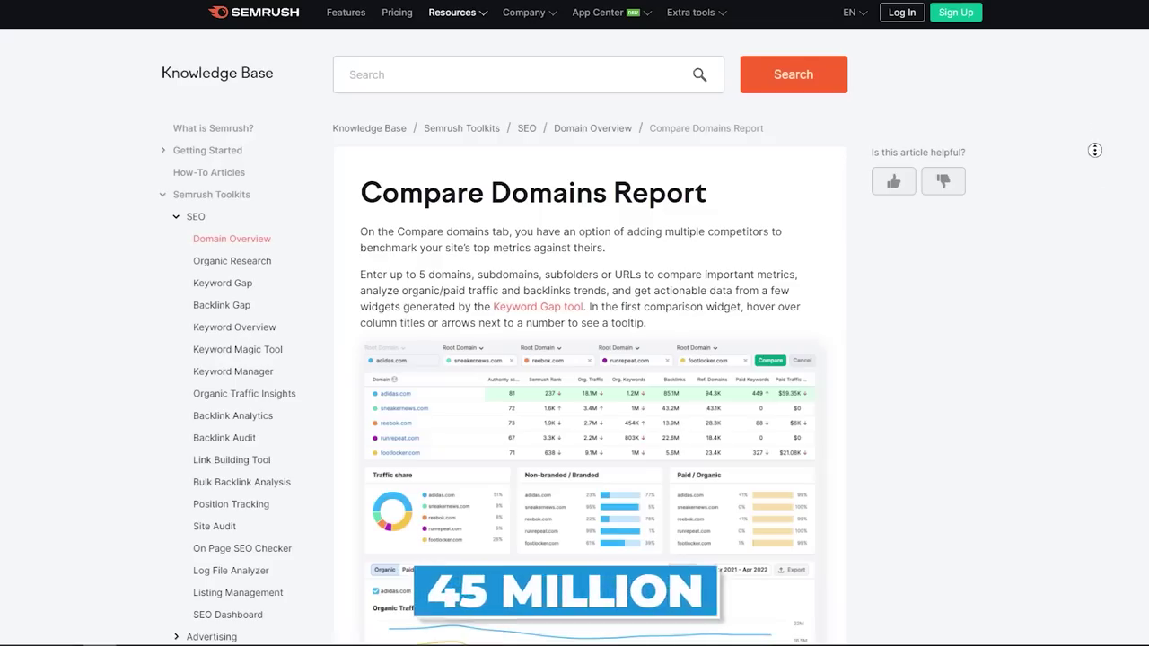
pyautogui.scroll(-10, 1094, 128)
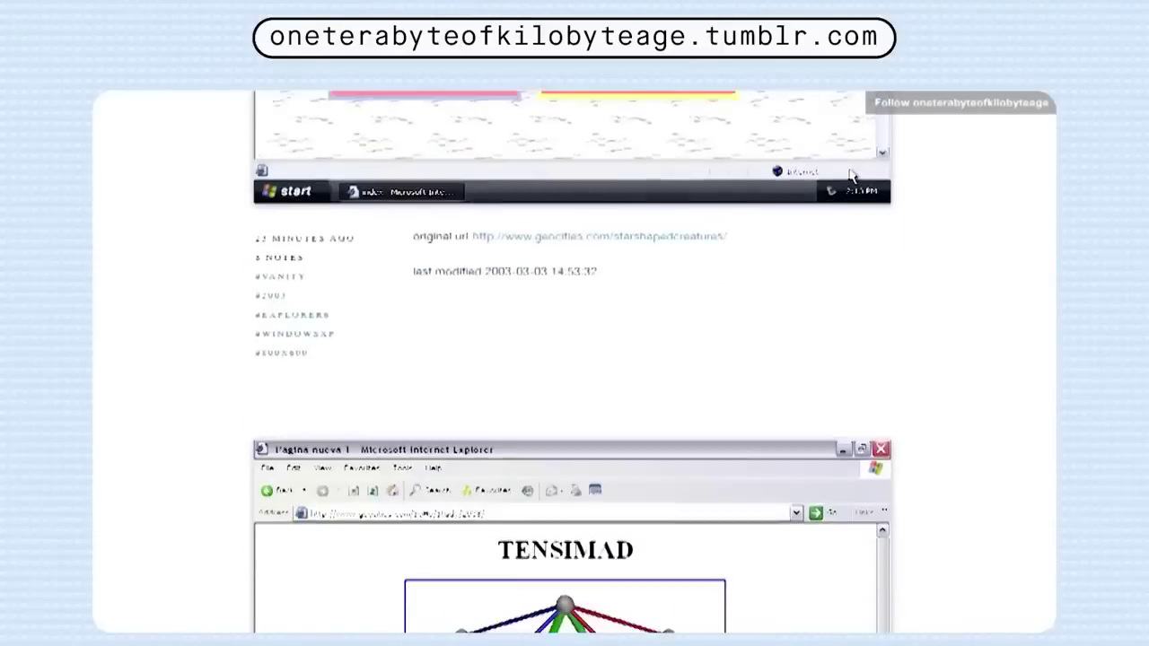
pyautogui.scroll(-10, 575, 359)
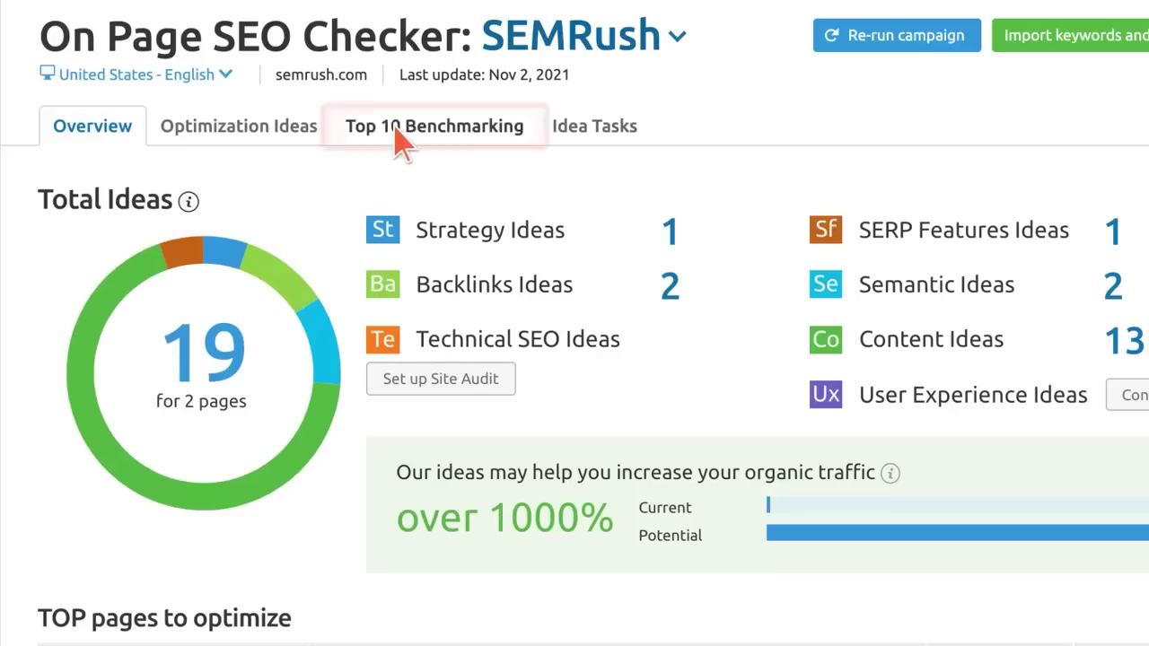
# - Open the Top 10 Benchmarking report of the SEMRush campaign in On Page SEO Checker
pyautogui.click(399, 135)
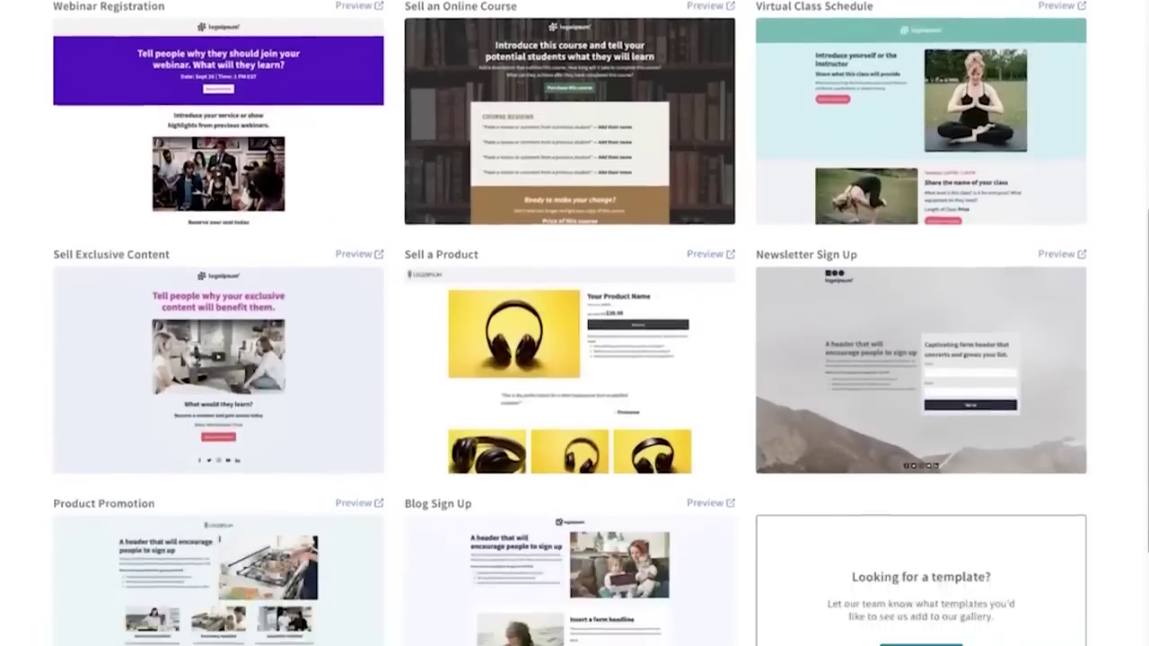
pyautogui.scroll(-3, 574, 323)
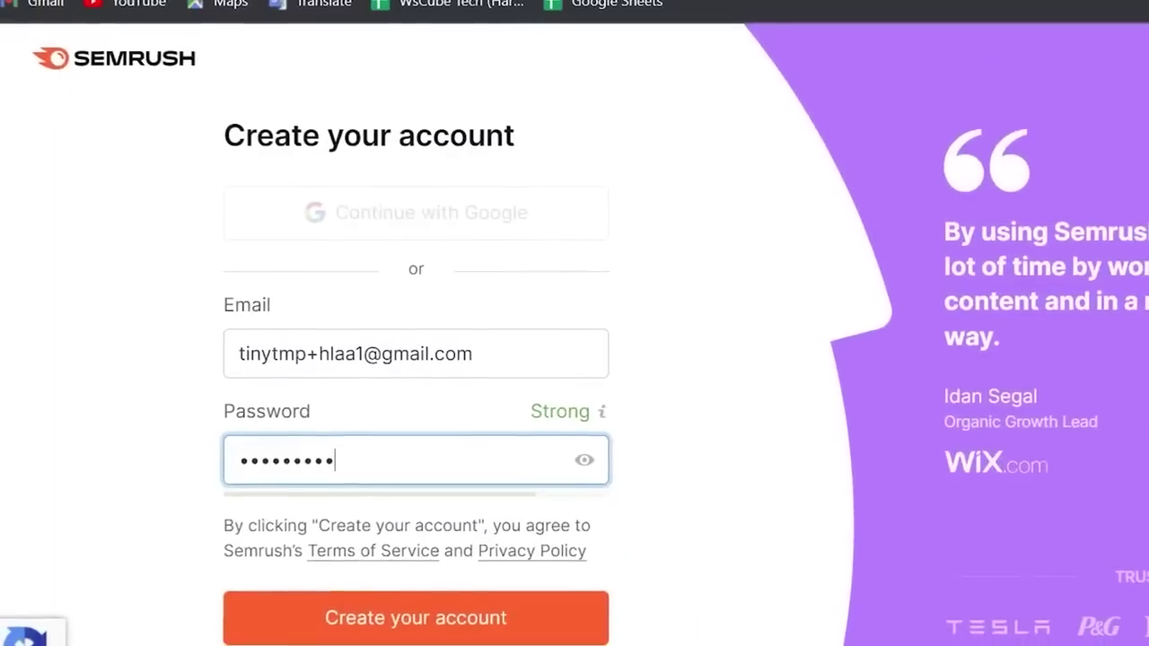
# - Submit the Semrush sign-up form to create the account
pyautogui.click(363, 627)
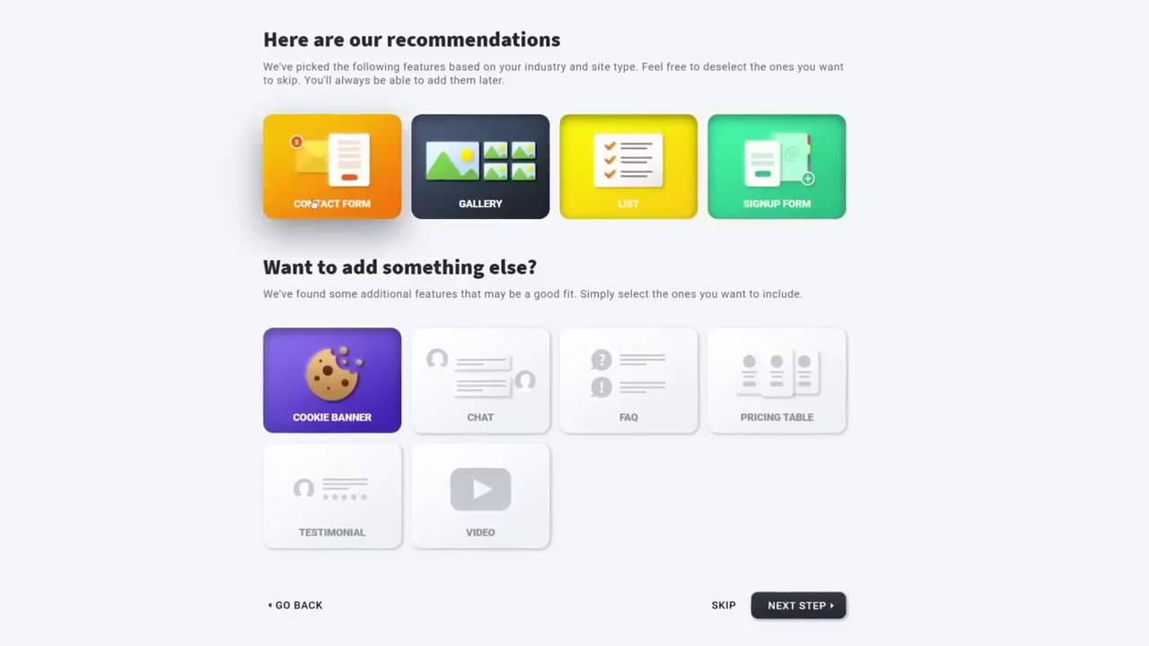
# - Toggle the Contact Form feature among the recommended website features
pyautogui.click(312, 204)
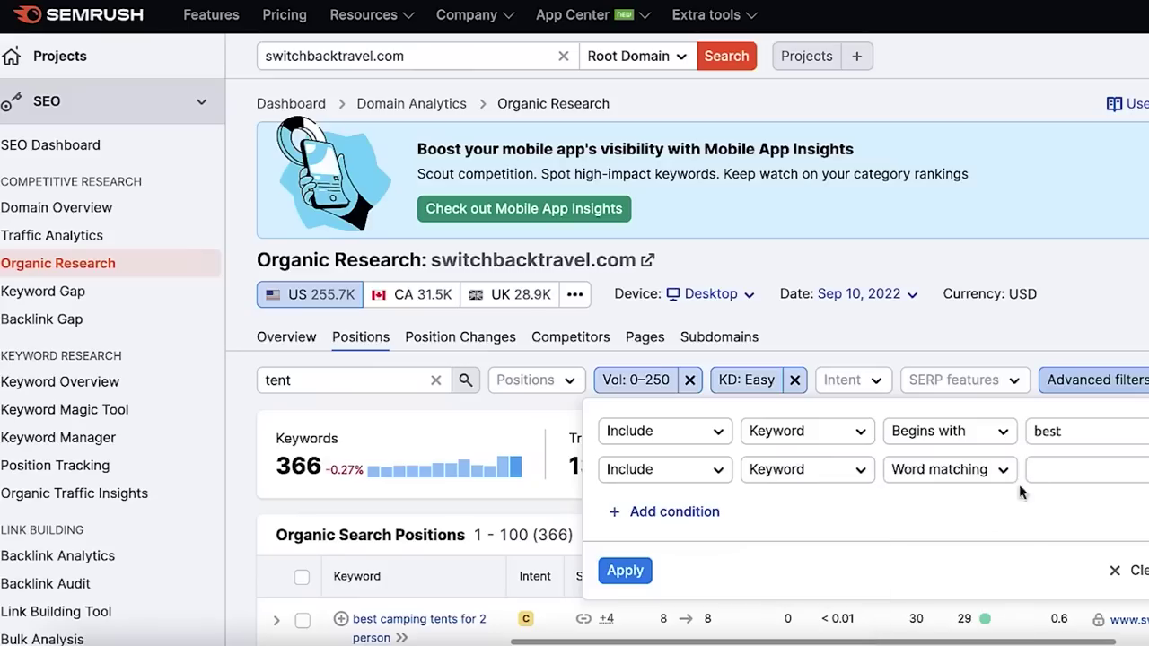
# - Open the match-type options of the second advanced filter condition for switchbacktravel.com's organic positions
pyautogui.click(1007, 470)
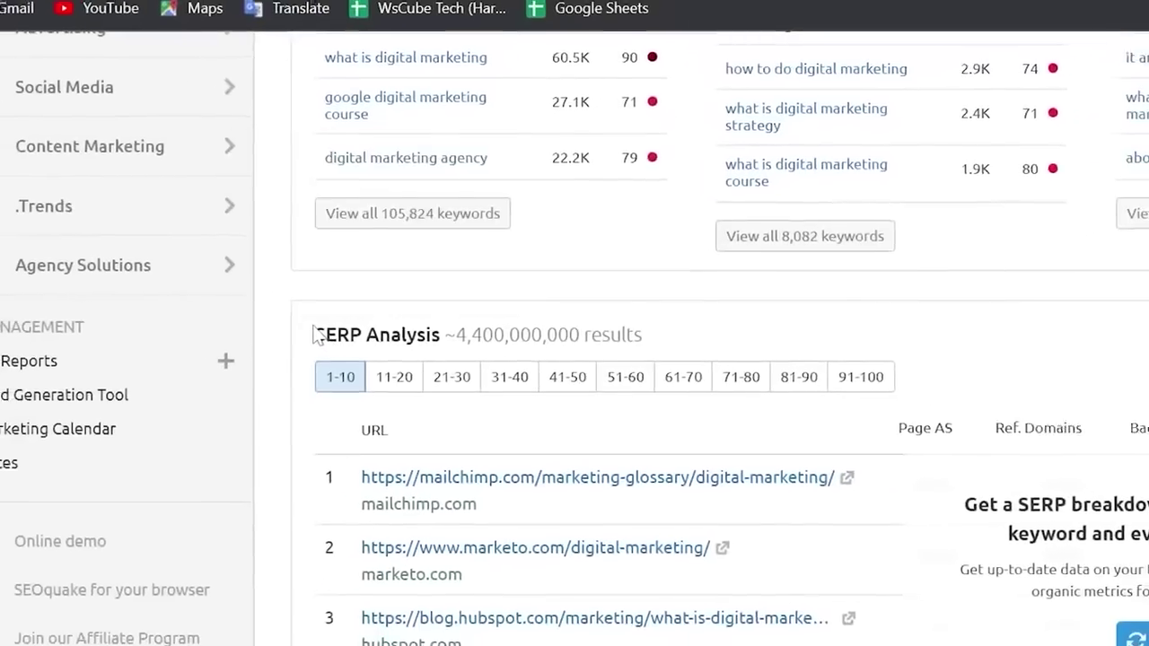
# - Highlight the SERP Analysis heading and look over the digital marketing keyword overview
pyautogui.moveTo(325, 333); pyautogui.dragTo(684, 338)
pyautogui.scroll(5, 687, 338)
pyautogui.scroll(-4, 602, 257)
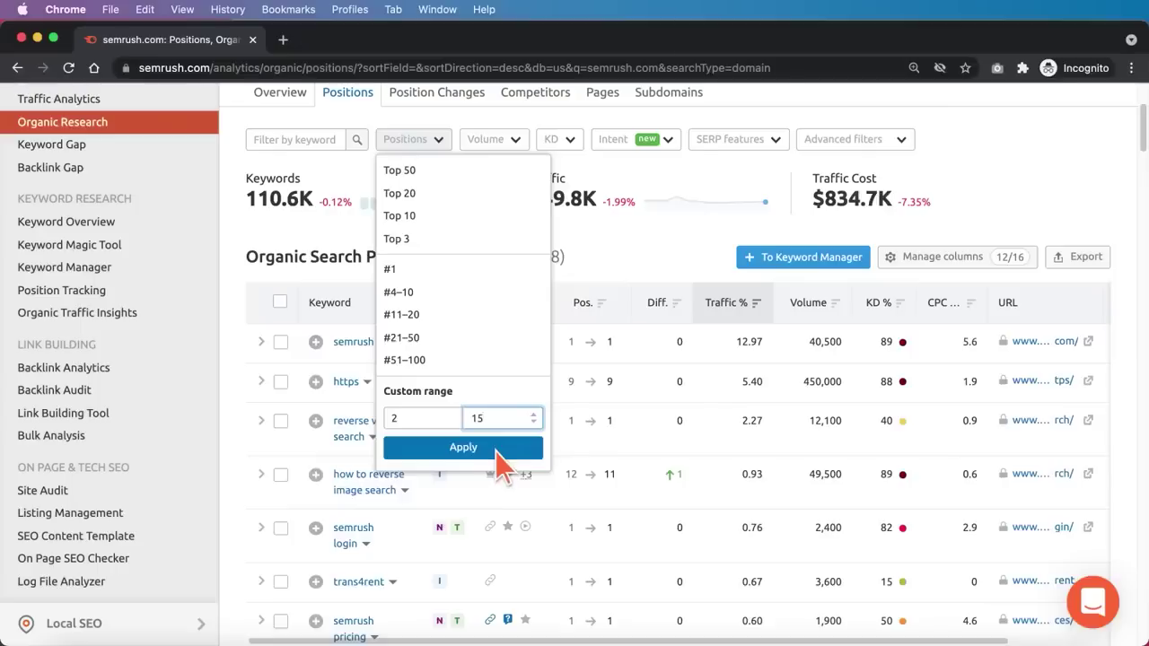
# - Filter semrush.com's organic keywords to the custom position range 2 to 15
pyautogui.click(496, 447)
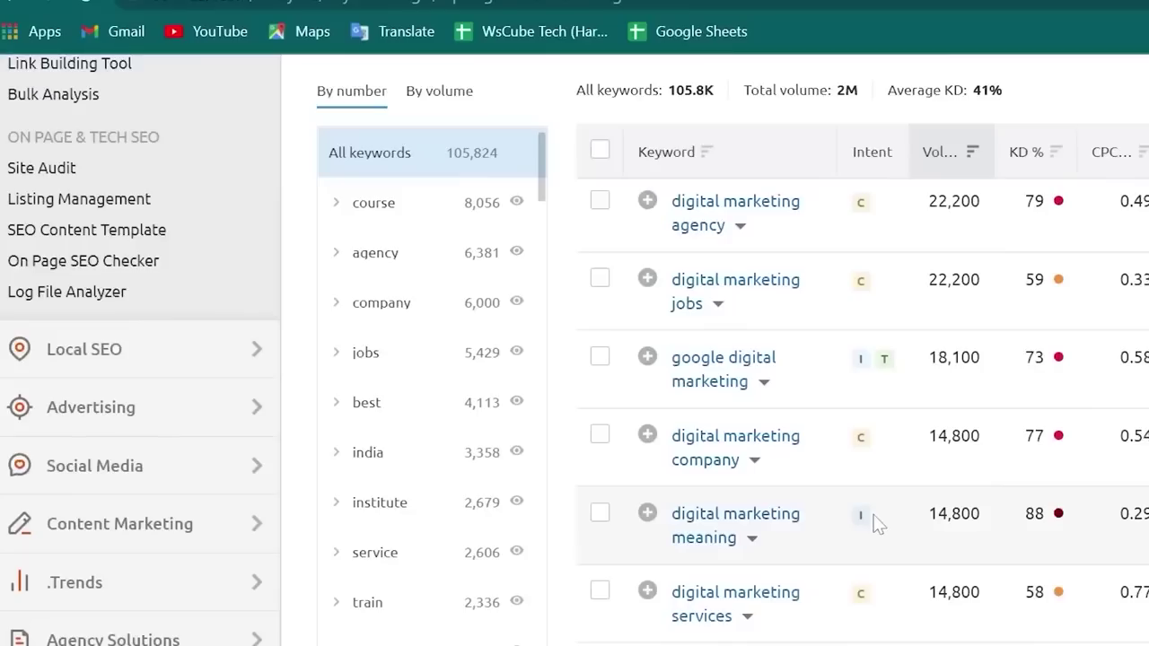
pyautogui.scroll(-20, 878, 525)
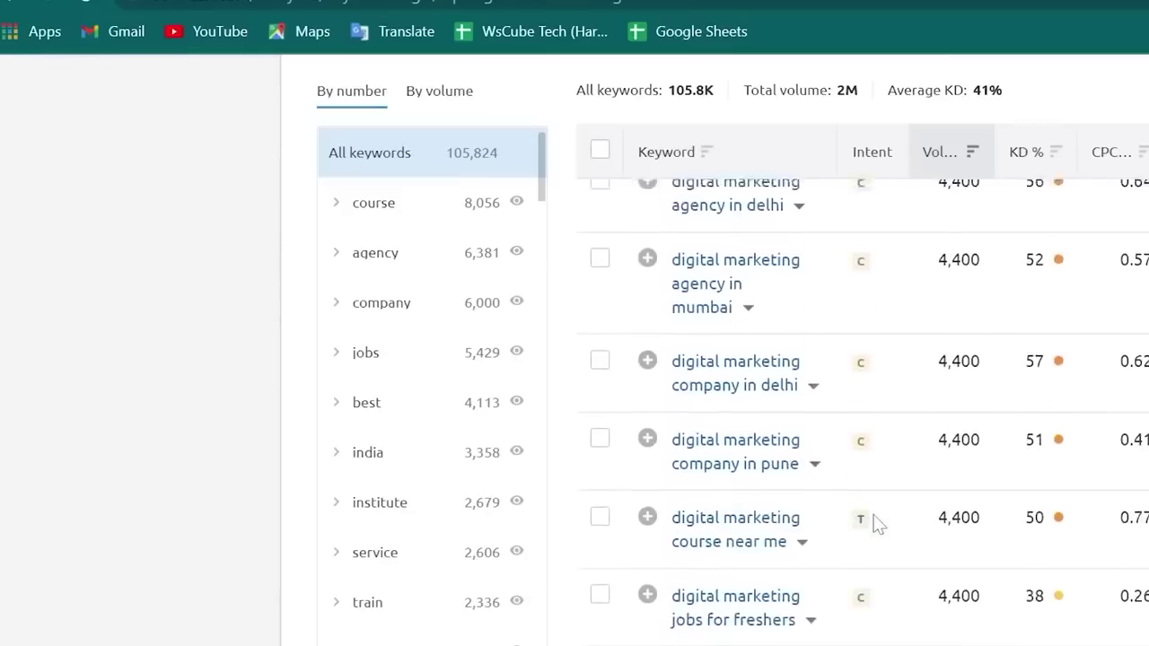
pyautogui.scroll(-5, 875, 526)
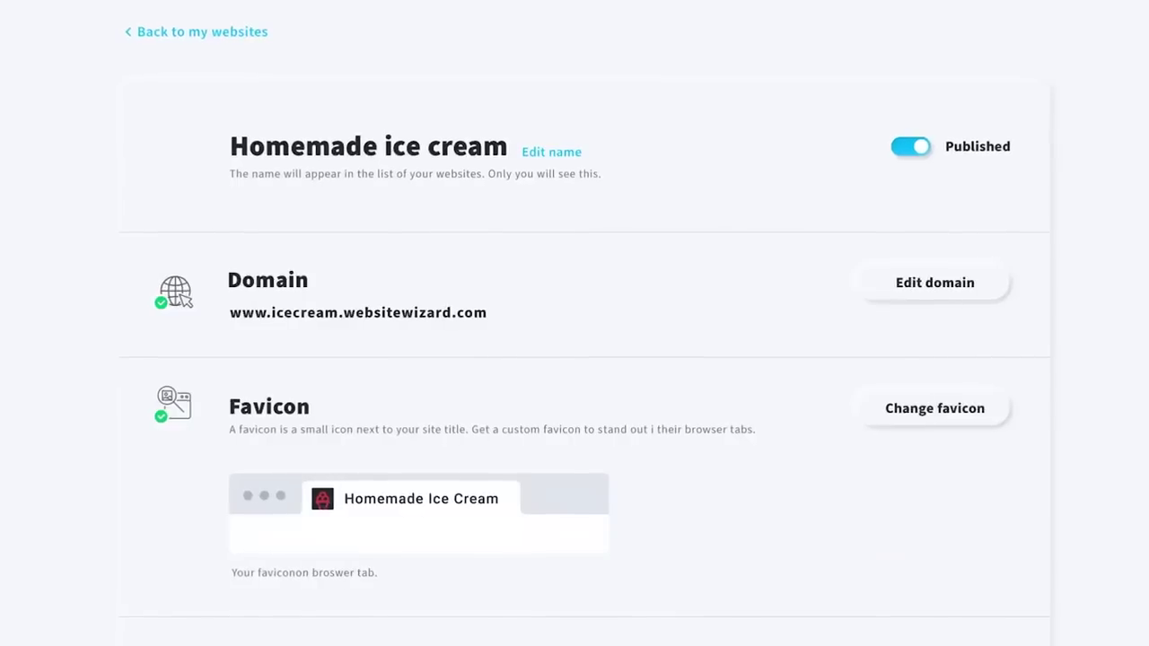
pyautogui.scroll(-15, 575, 359)
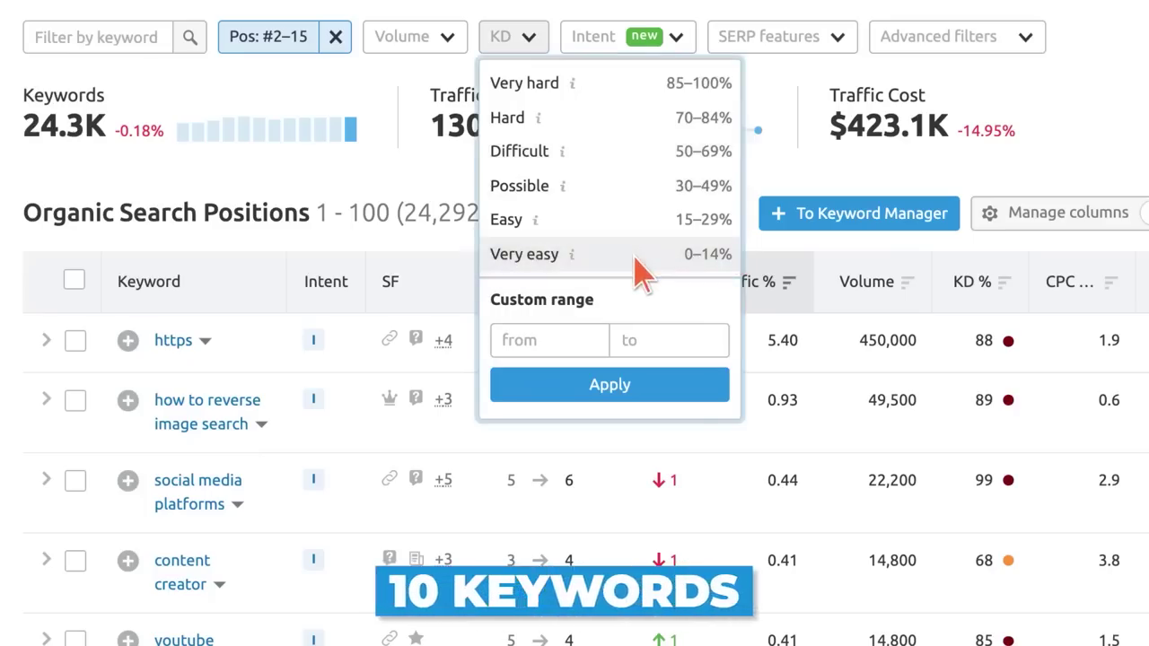
# - Filter the organic keywords to Very easy keyword difficulty (0–14%)
pyautogui.click(635, 260)
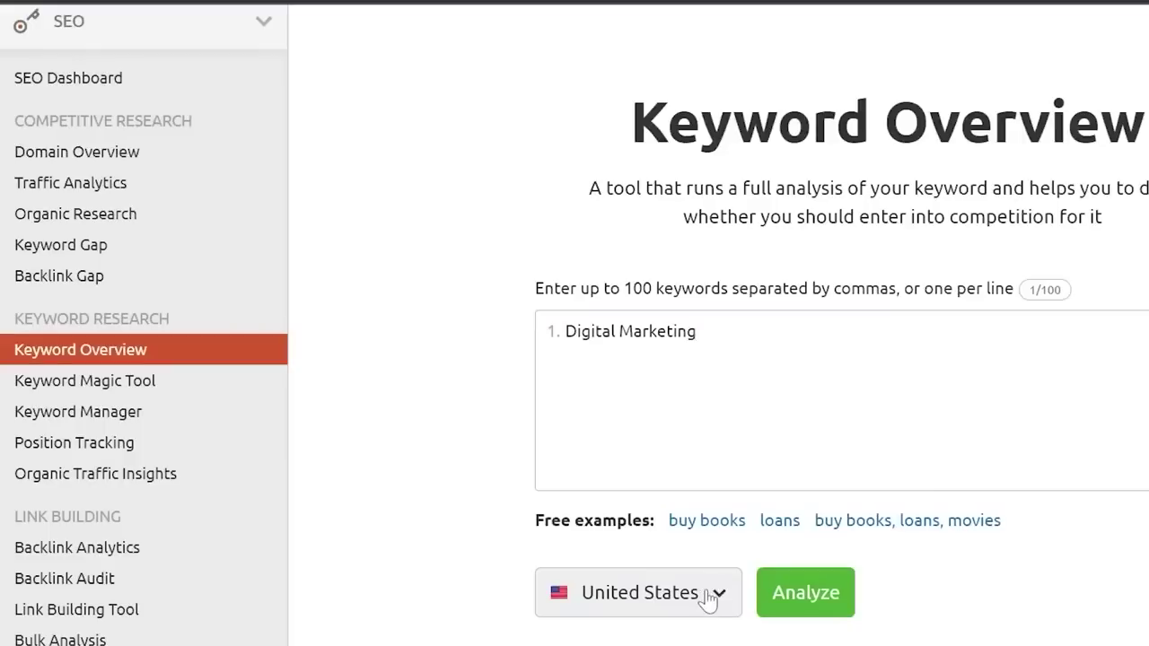
# - Open the country choices for the Digital Marketing keyword overview
pyautogui.click(708, 595)
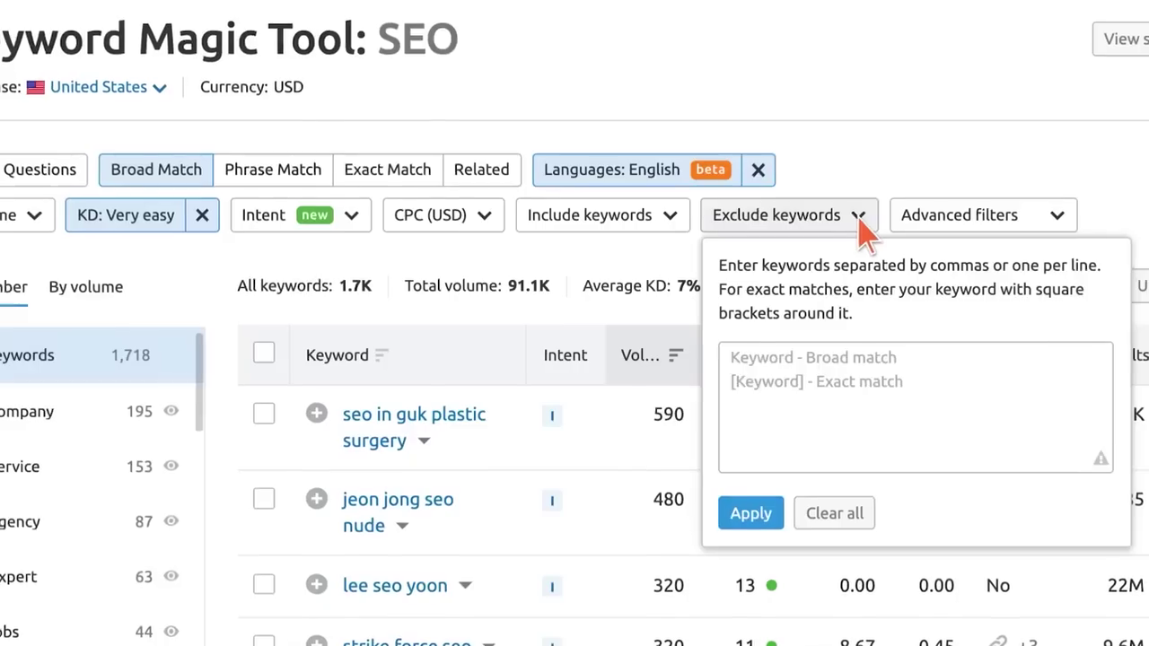
# - Enter "nude", "seo ye ji" and "girlfriend" on separate lines as keywords to exclude from the SEO keyword list
pyautogui.write('nude')
pyautogui.press('Return')
pyautogui.write('seo ye ji')
pyautogui.press('Return')
pyautogui.write('girlfriend')
pyautogui.press('Return')
pyautogui.write('p')
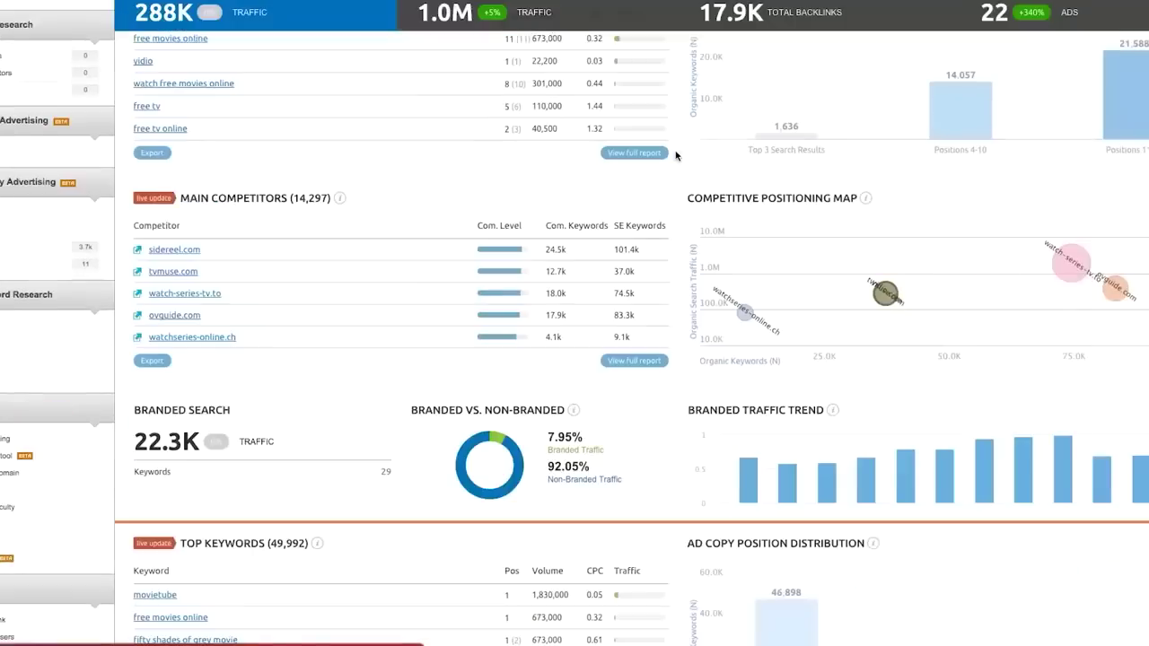
pyautogui.scroll(-10, 676, 156)
pyautogui.scroll(-7, 676, 156)
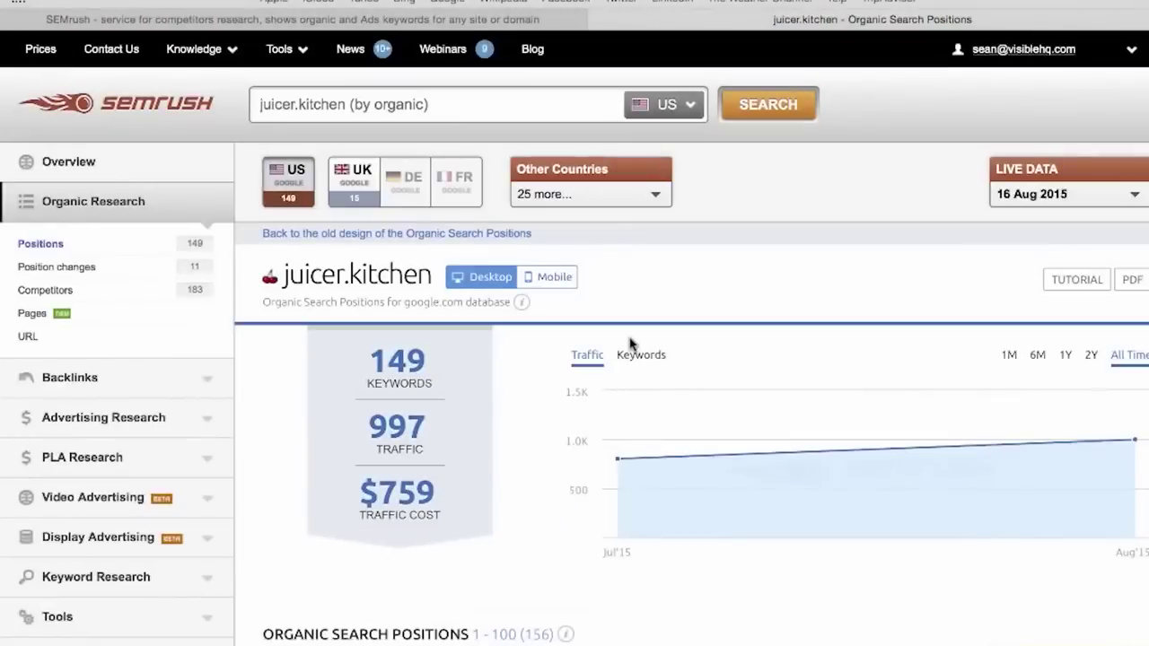
pyautogui.scroll(-6, 631, 344)
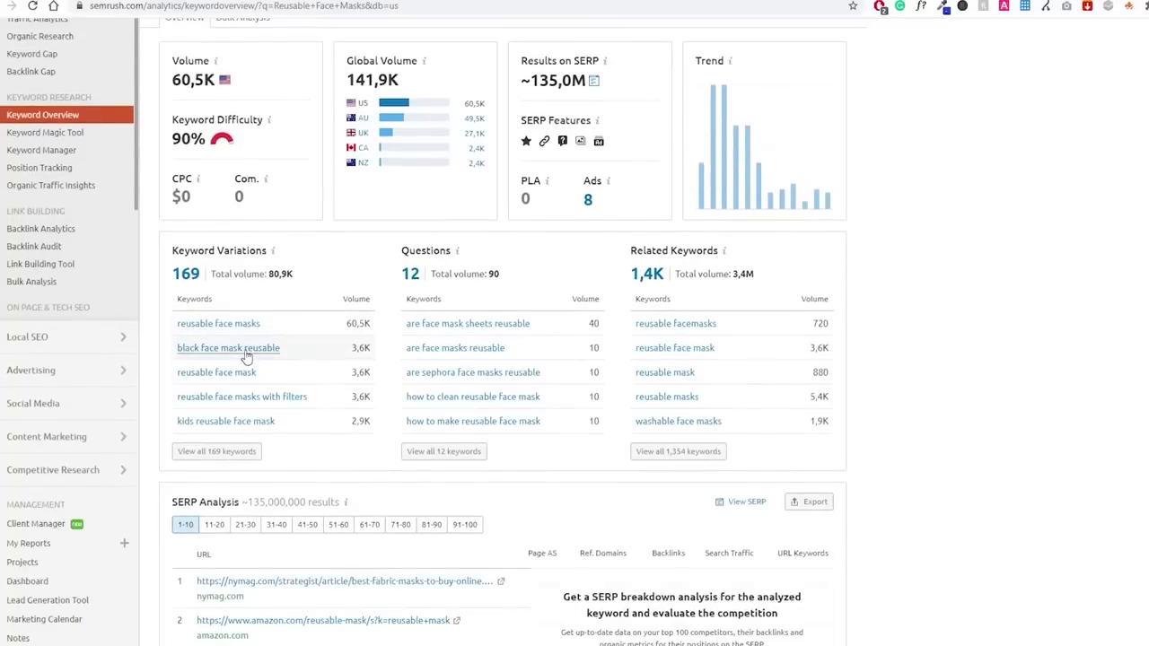
# - Open the keyword variation "black face mask reusable" from the Reusable Face Masks overview
pyautogui.click(244, 348)
pyautogui.moveTo(225, 208)
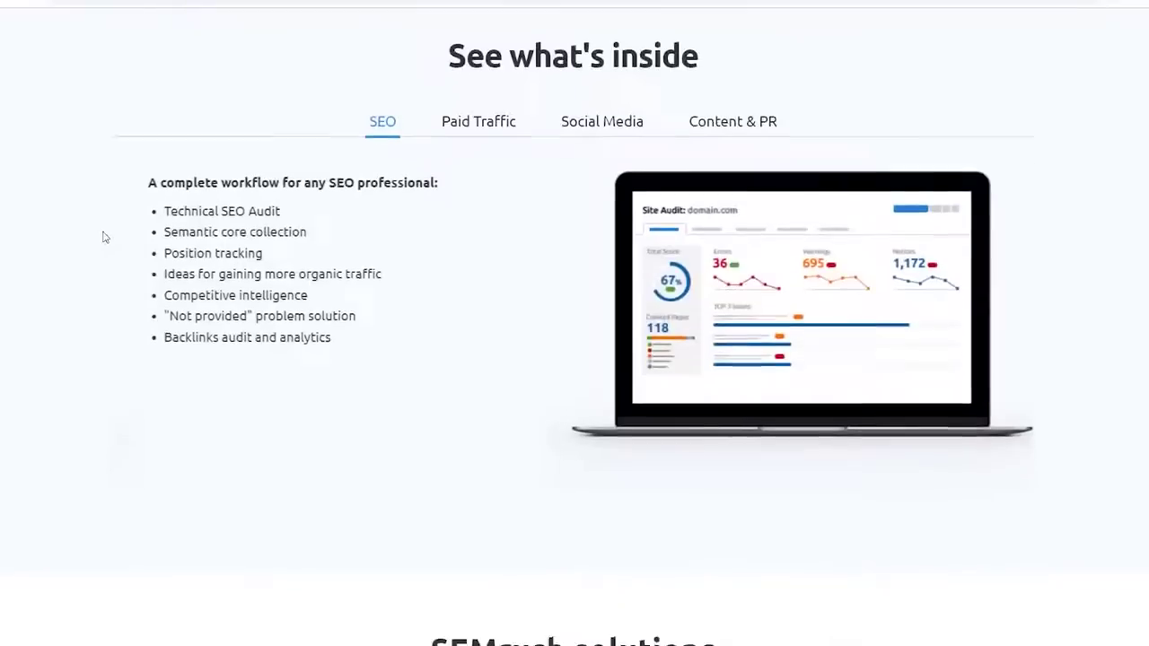
pyautogui.scroll(-4, 103, 237)
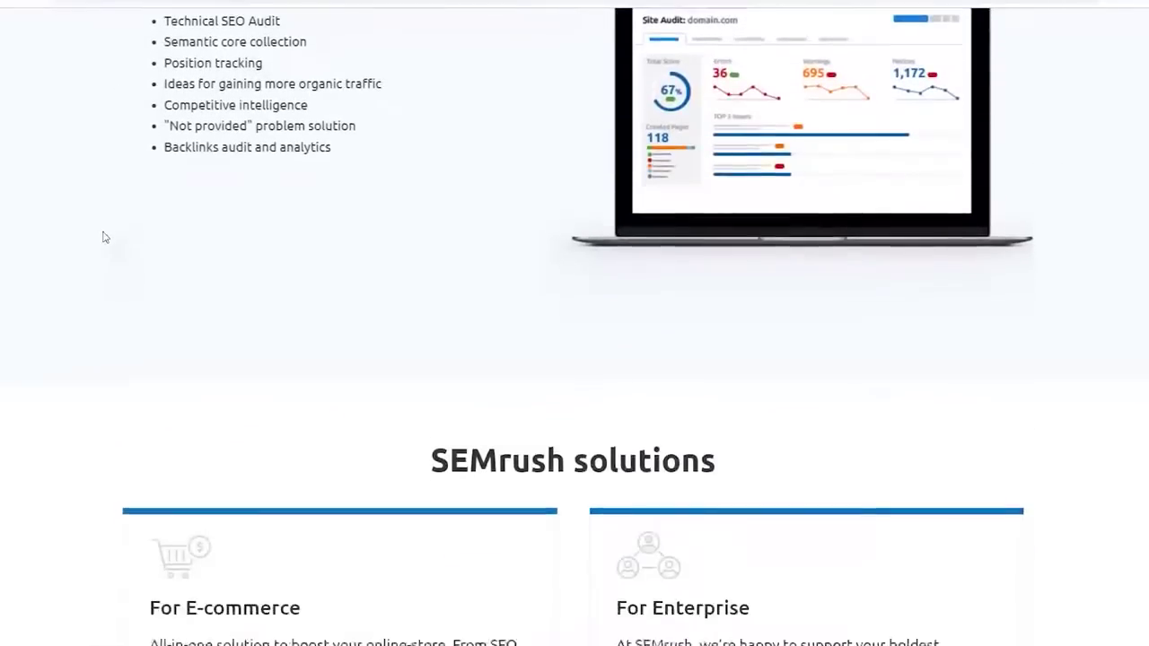
pyautogui.scroll(-3, 103, 237)
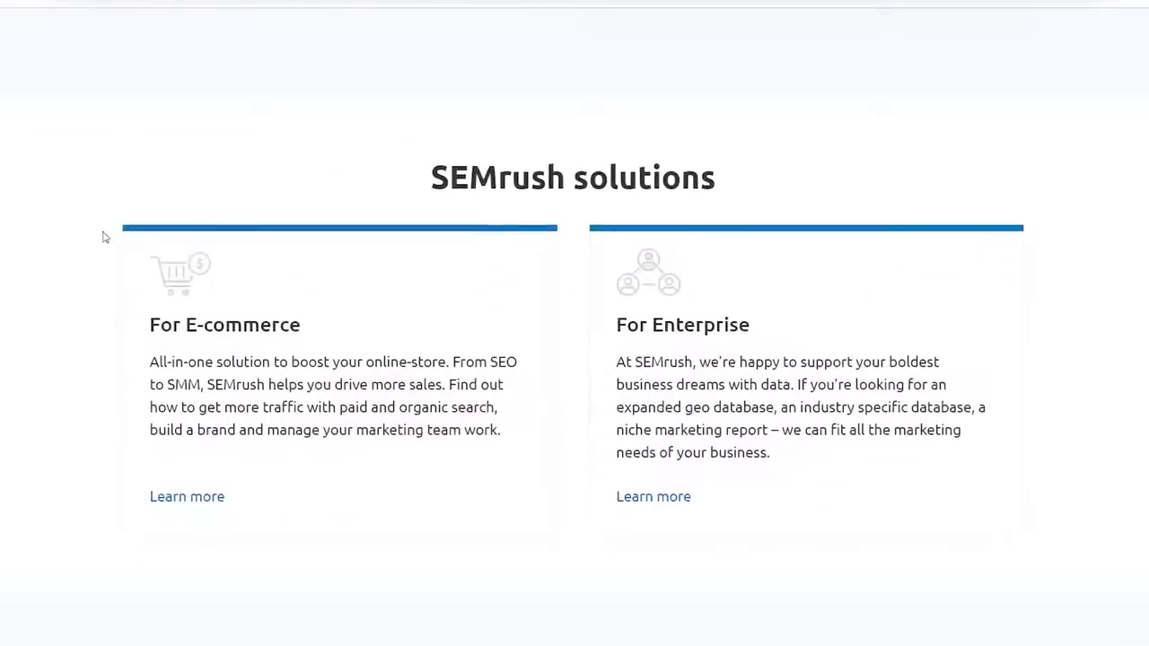
pyautogui.scroll(-2, 103, 237)
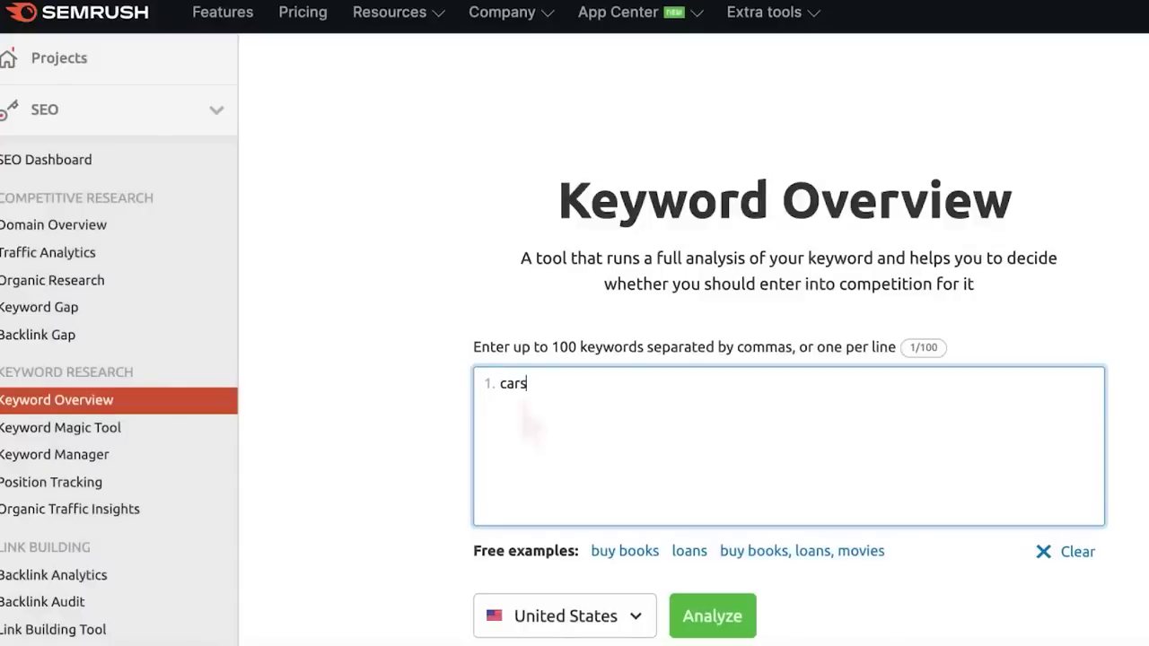
# - Run the Keyword Overview analysis for "cars" in the United States
pyautogui.click(712, 616)
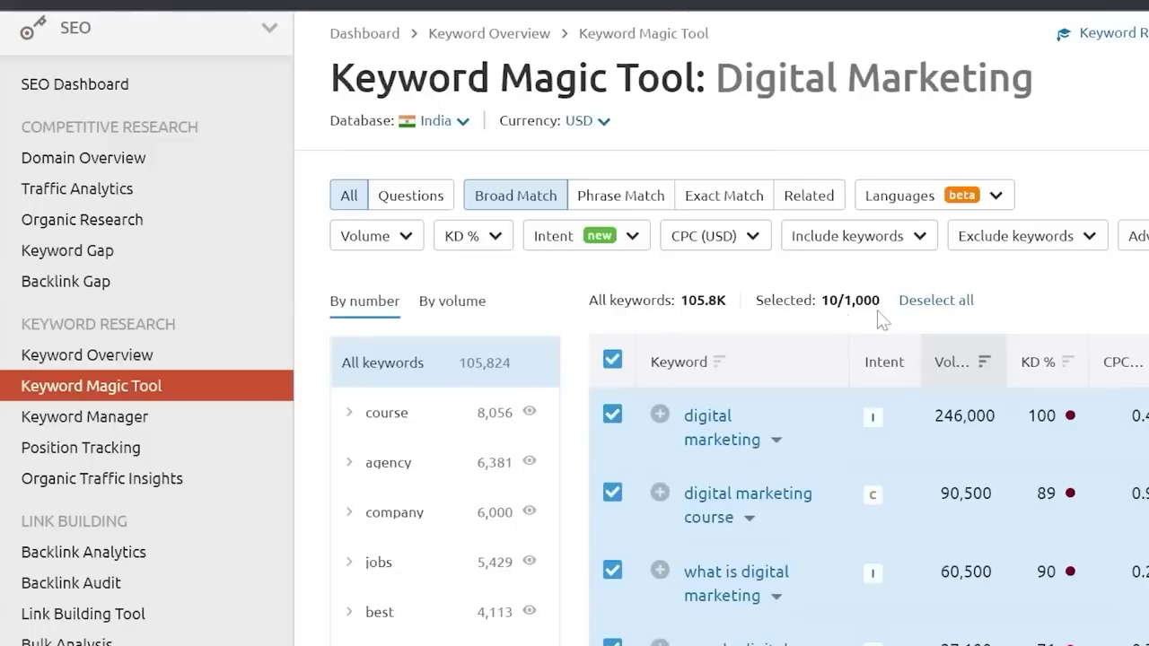
pyautogui.scroll(-4, 894, 354)
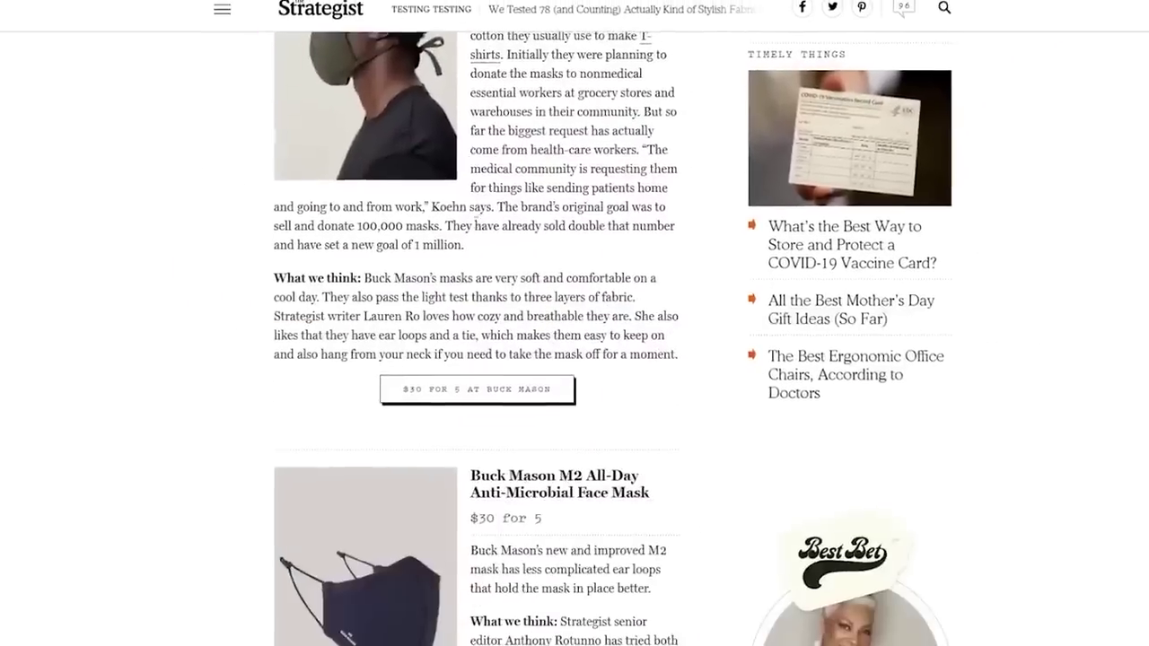
pyautogui.scroll(-10, 507, 185)
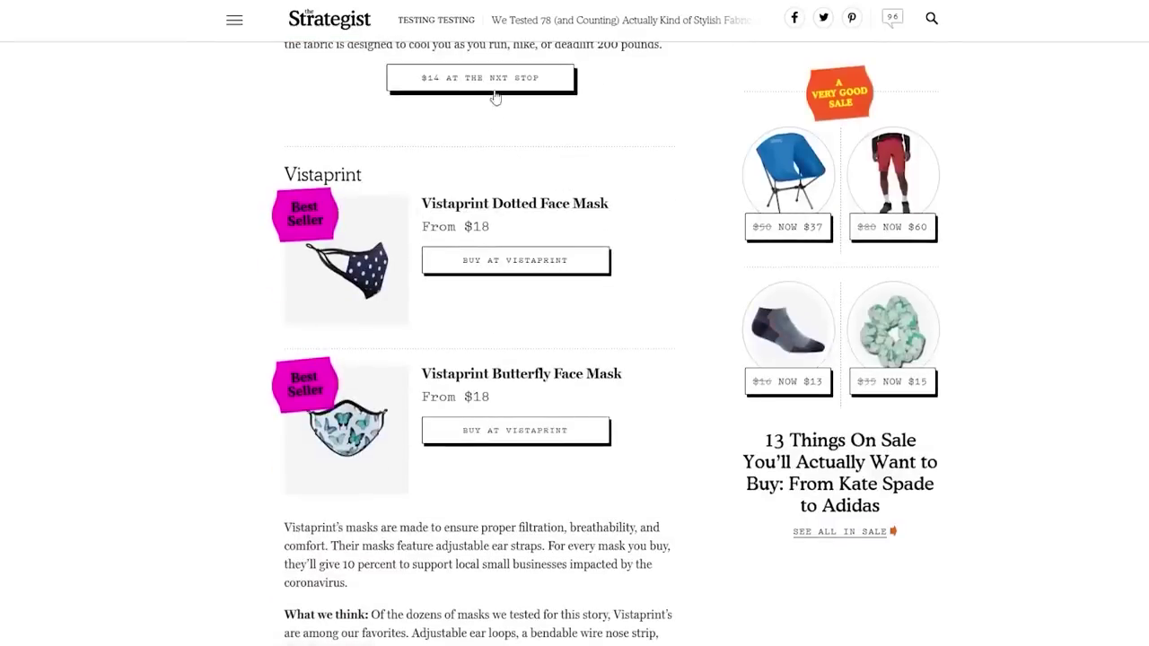
pyautogui.scroll(-10, 505, 102)
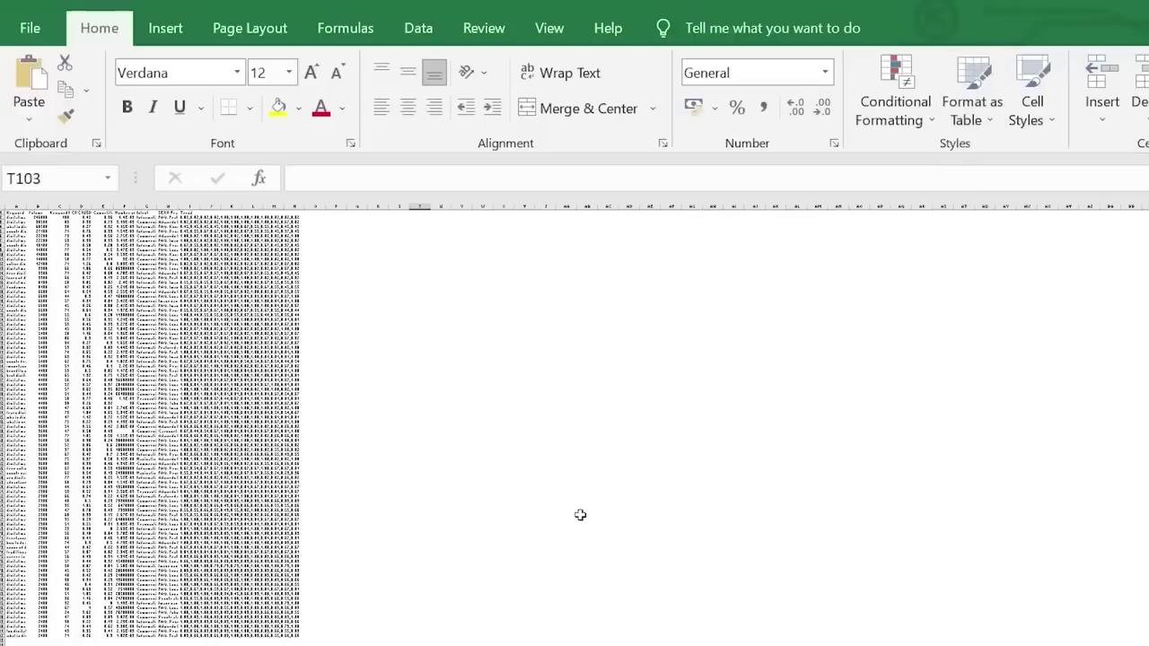
# - Switch to Excel and select across the exported keyword data in the worksheet
pyautogui.moveTo(345, 643); pyautogui.dragTo(223, 221)
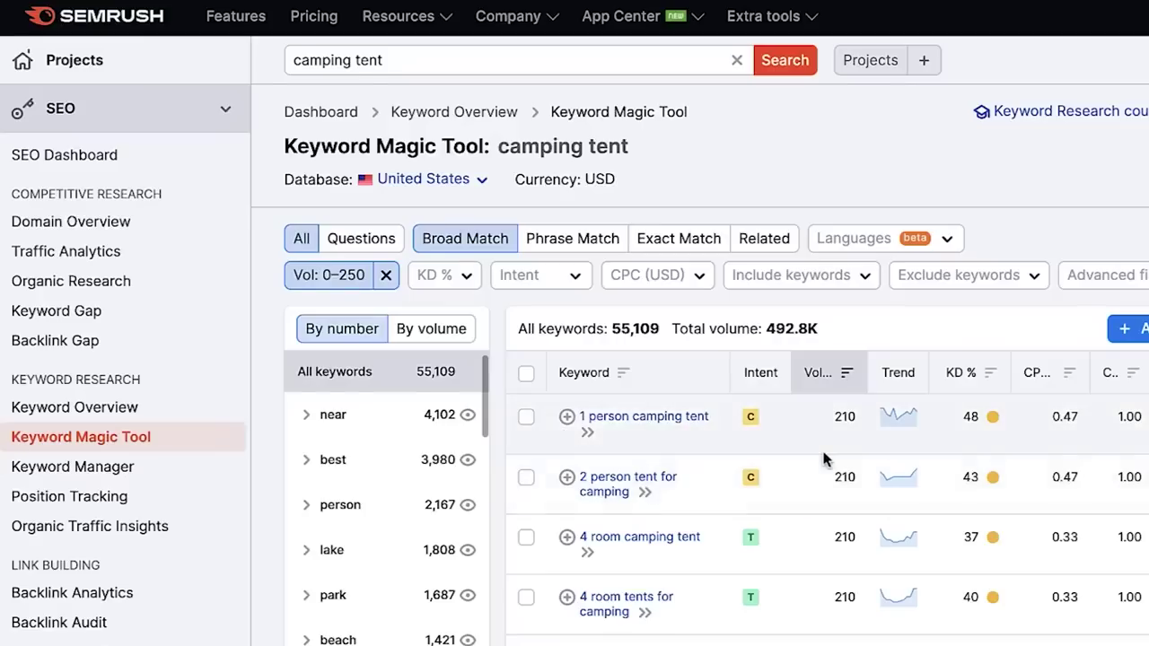
# - Look through the "camping tent" keyword list, the alaskafishingcharter.com backlinks and the ikea.com keyword details
pyautogui.scroll(-15, 823, 453)
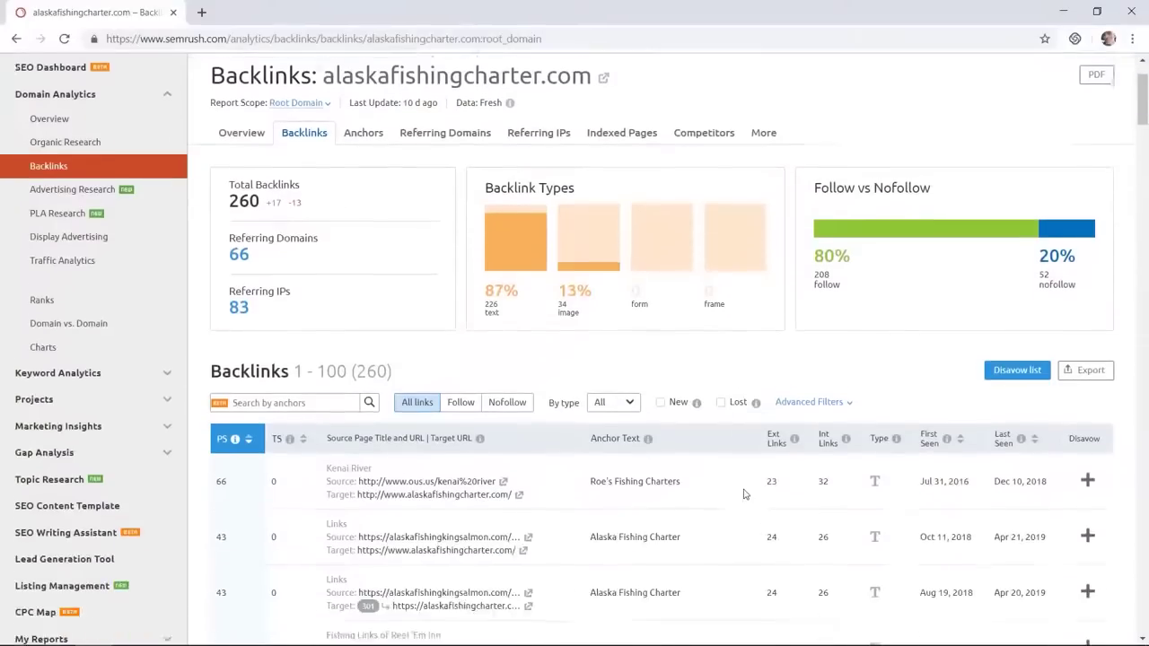
pyautogui.scroll(-2, 743, 493)
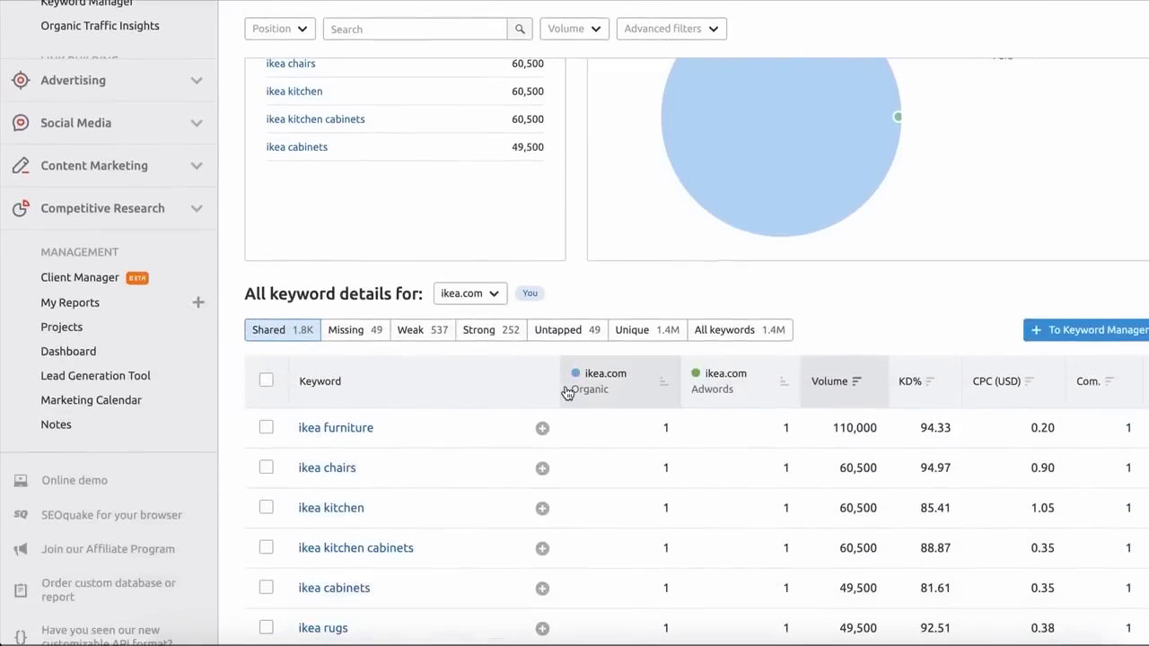
pyautogui.scroll(-5, 567, 392)
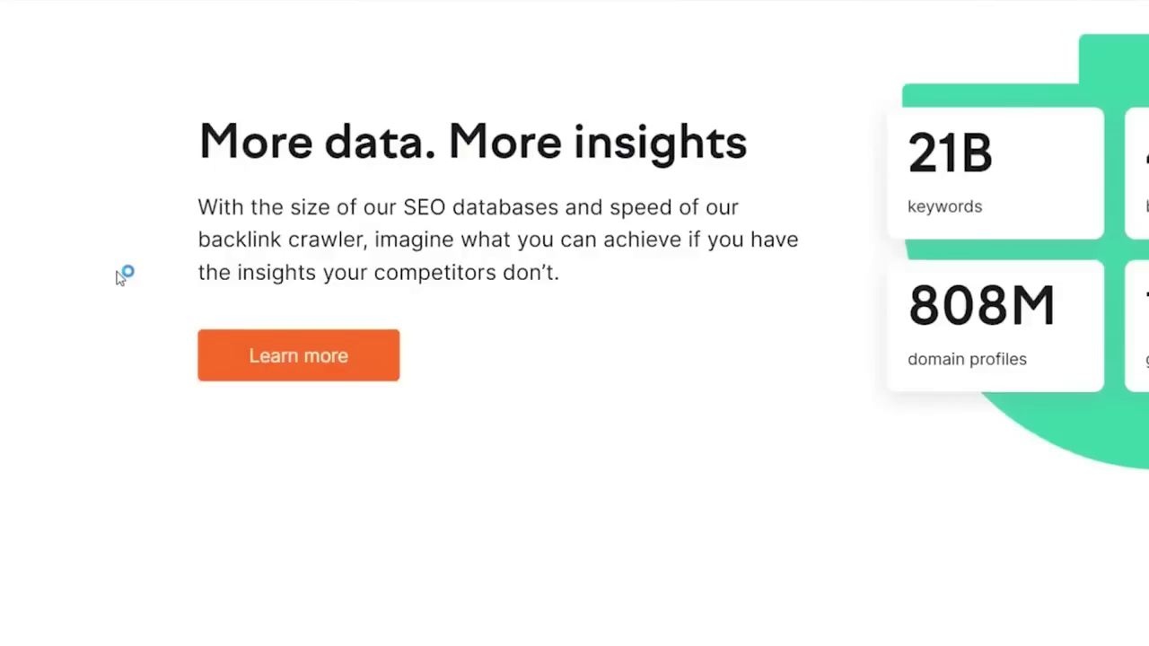
pyautogui.scroll(3, 122, 279)
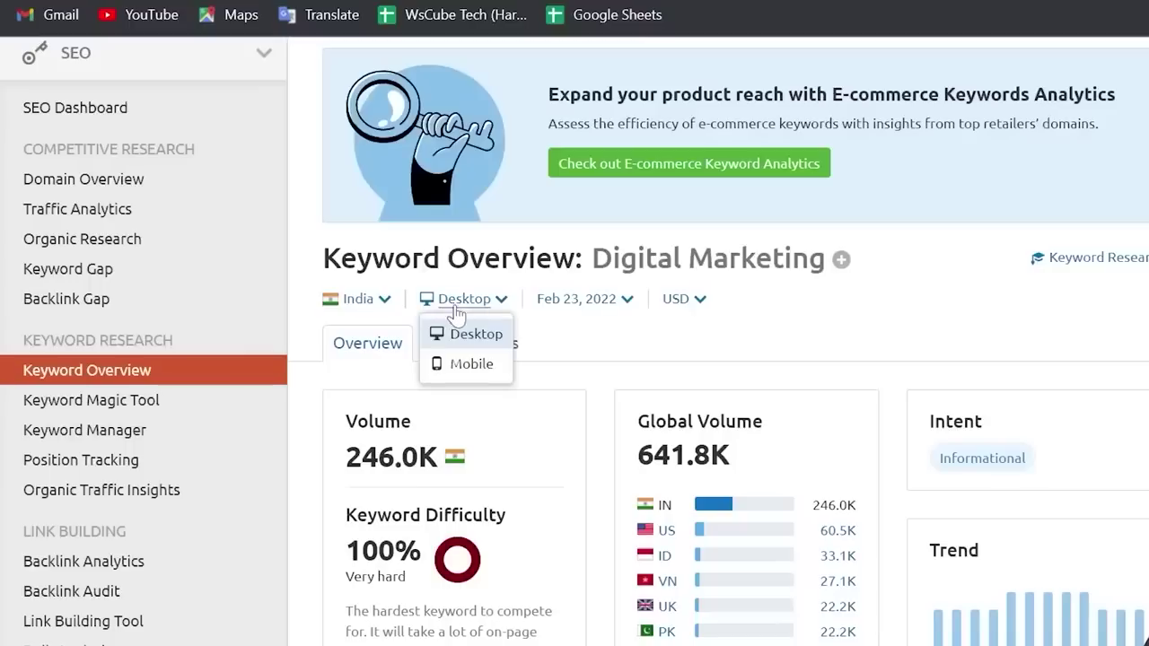
# - Switch the "Digital Marketing" Keyword Overview for India to mobile device data
pyautogui.click(473, 365)
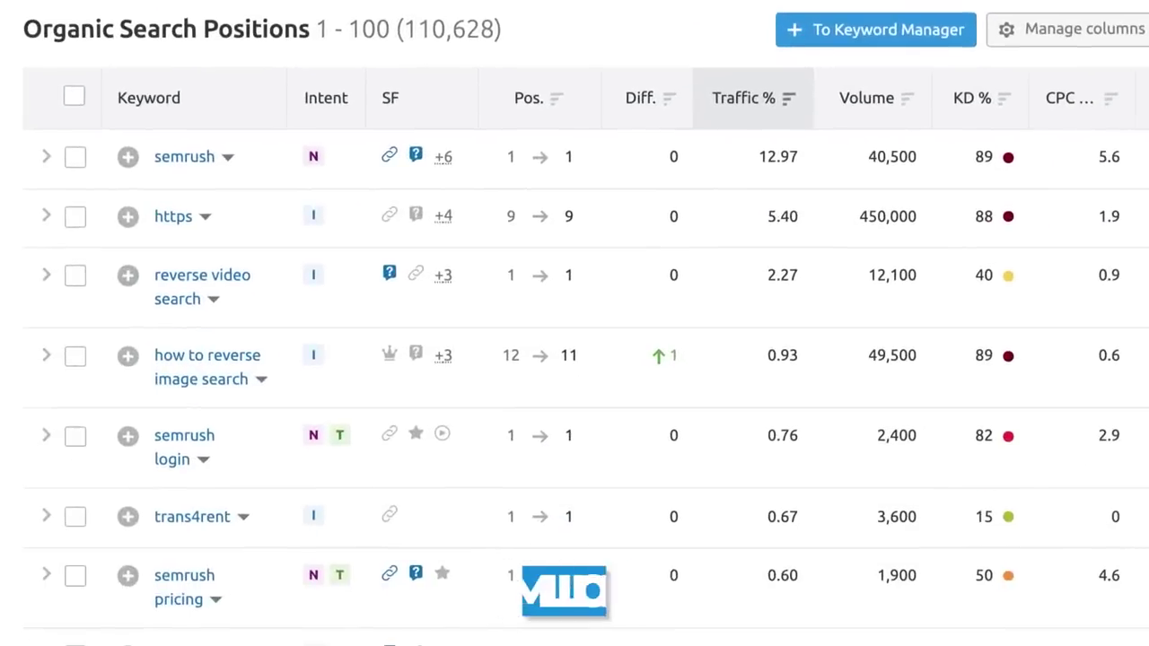
# - Examine the organic search positions, the alaskafishingcharter.com advertising and backlink reports, and the toolkit's home and dashboard pages
pyautogui.scroll(-5, 574, 323)
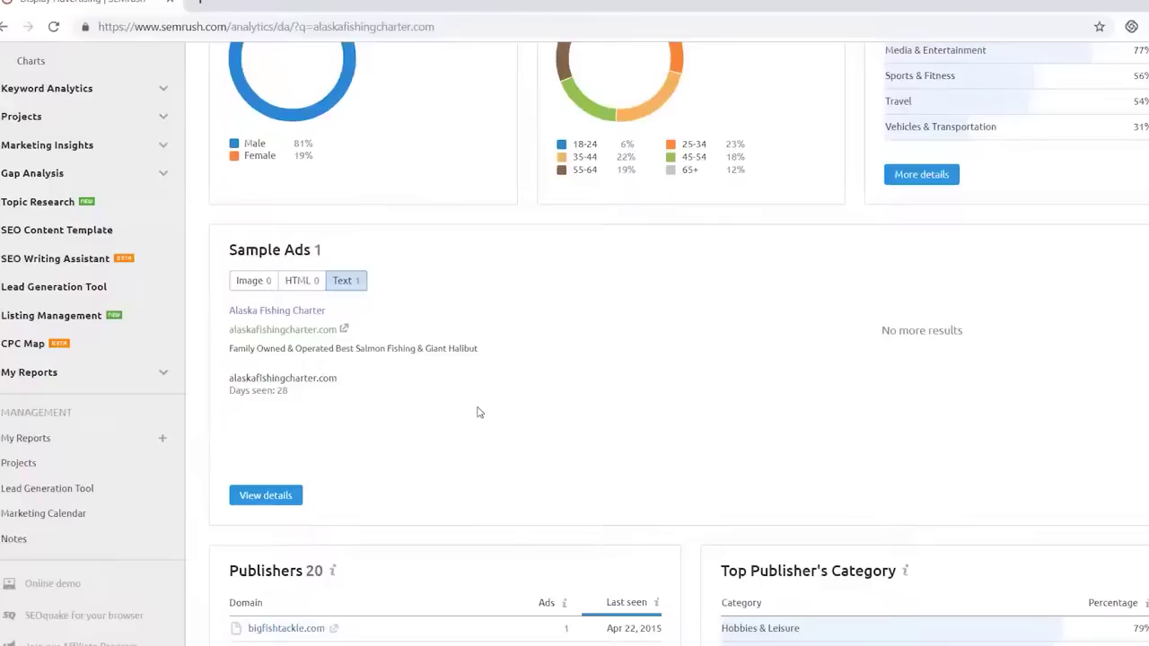
pyautogui.scroll(-4, 476, 410)
pyautogui.scroll(-3, 477, 412)
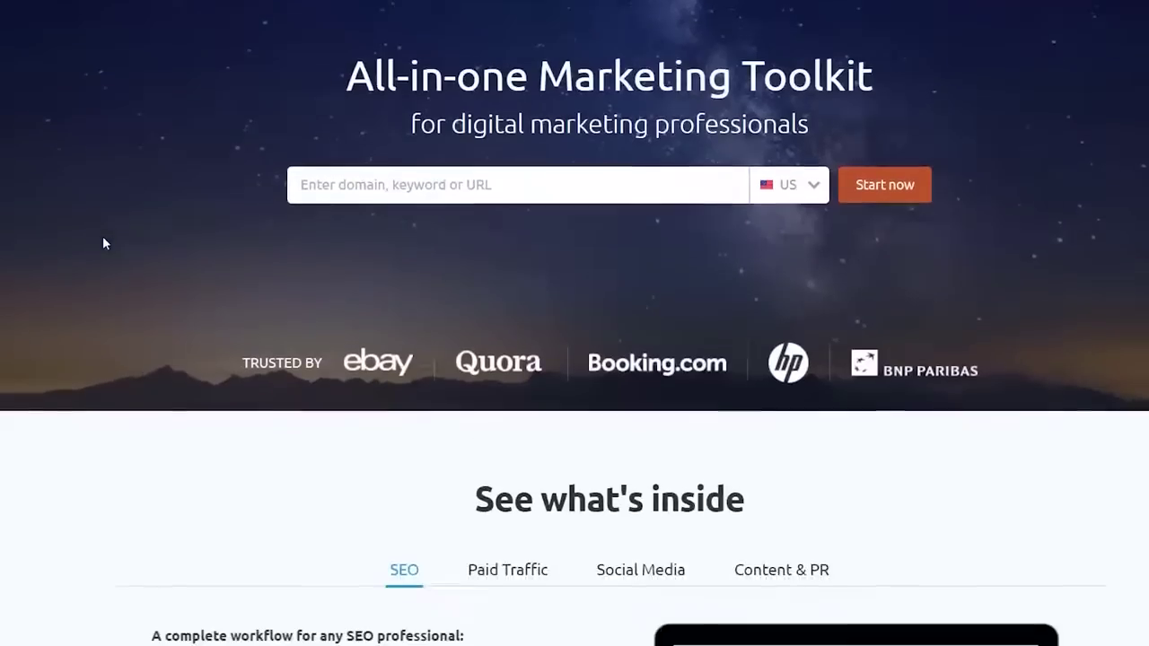
pyautogui.scroll(-5, 104, 243)
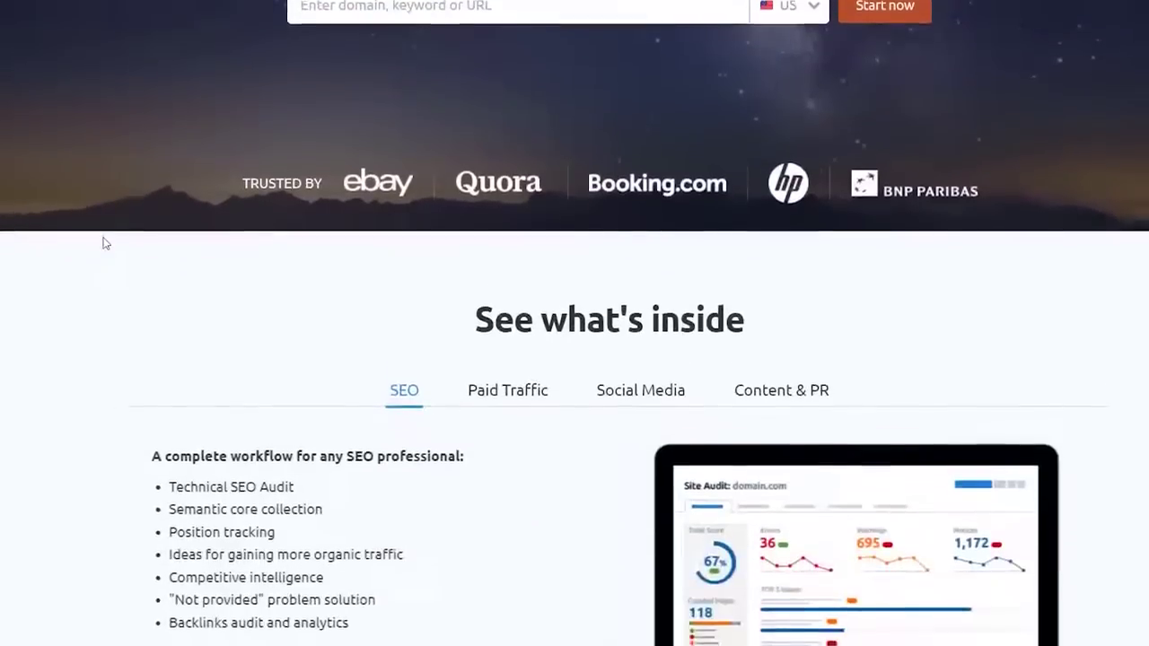
pyautogui.scroll(-3, 104, 243)
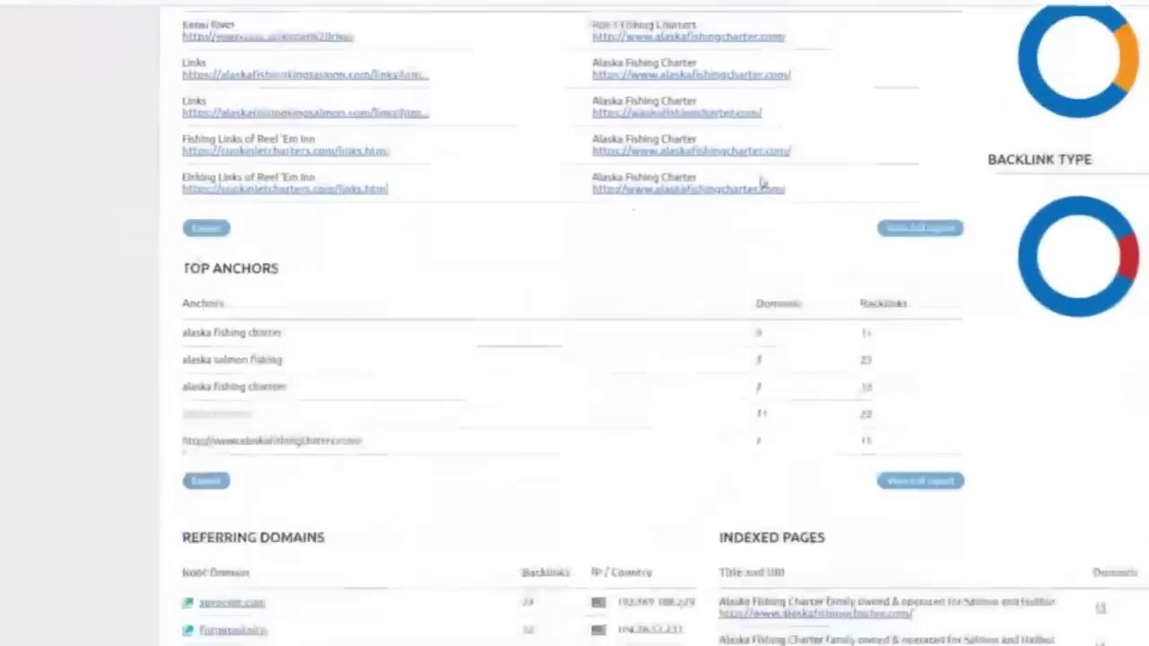
pyautogui.scroll(-3, 762, 180)
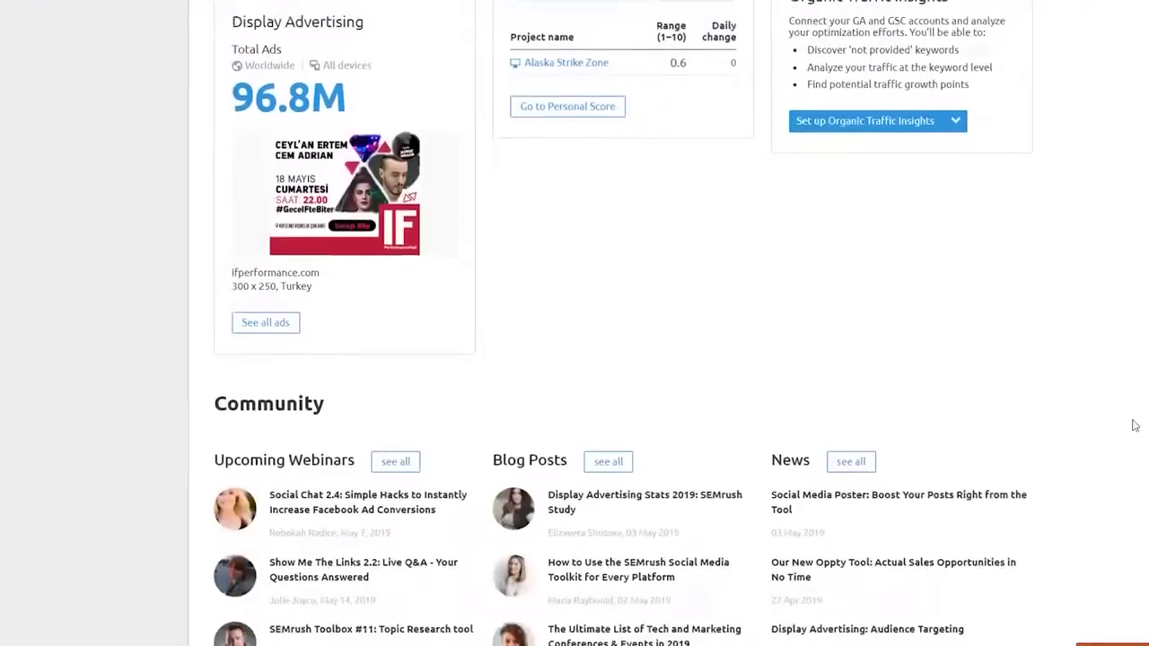
pyautogui.scroll(-3, 1134, 425)
pyautogui.scroll(4, 1134, 425)
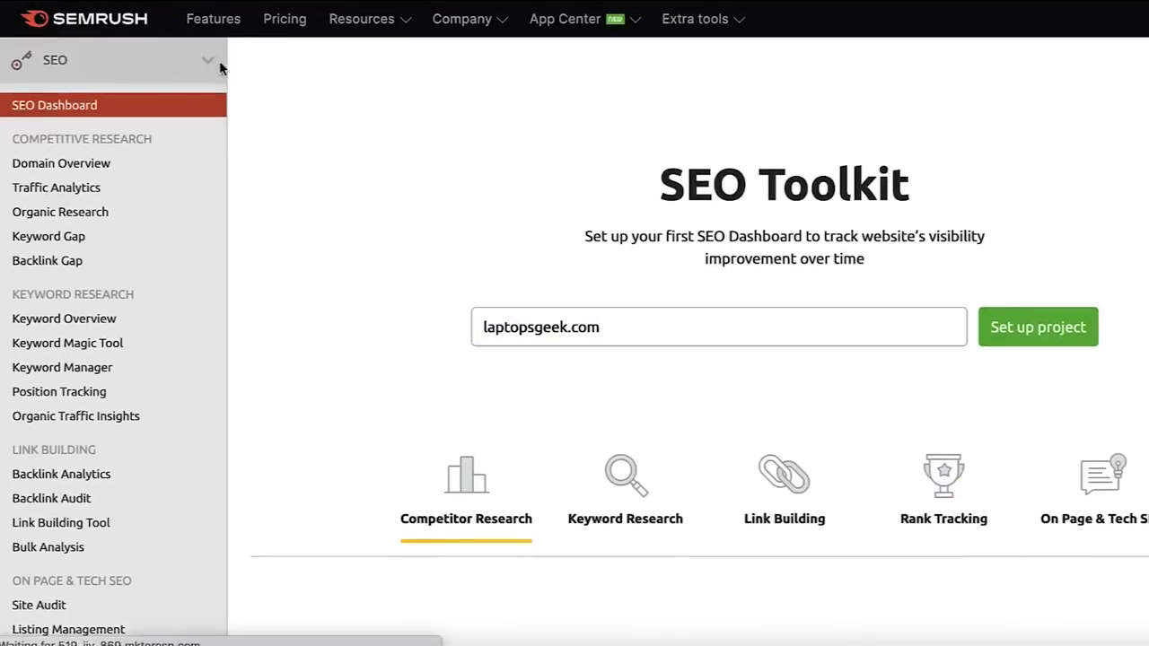
# - Run a Traffic Analytics competitor check for wayfair.com
pyautogui.click(412, 59)
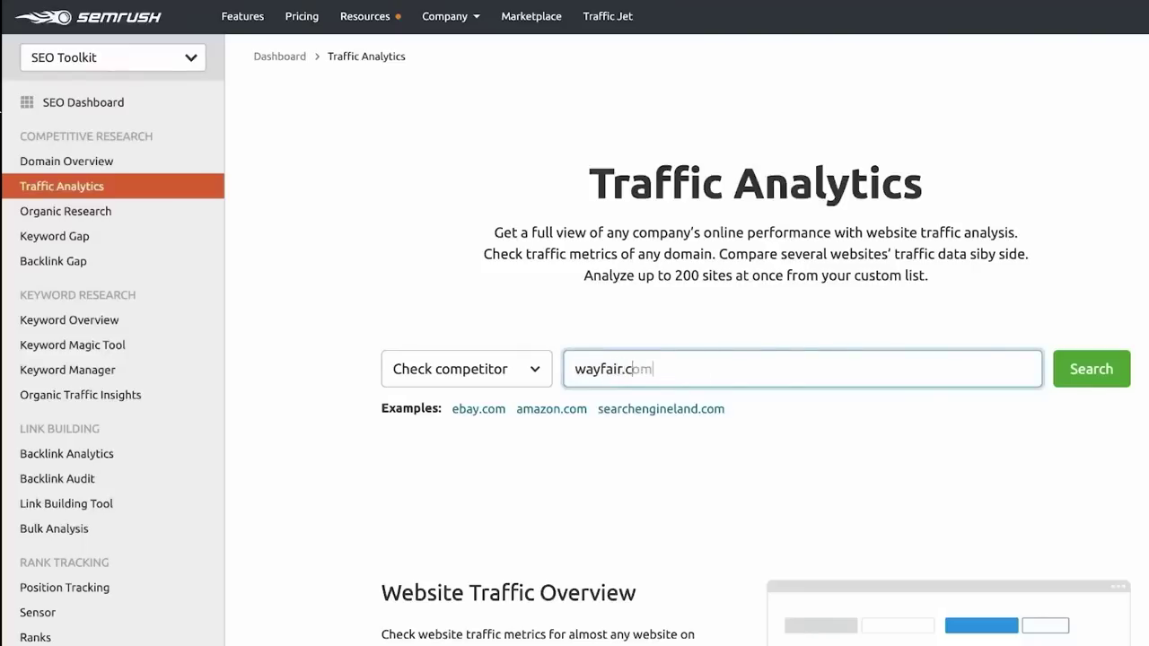
pyautogui.press('Return')
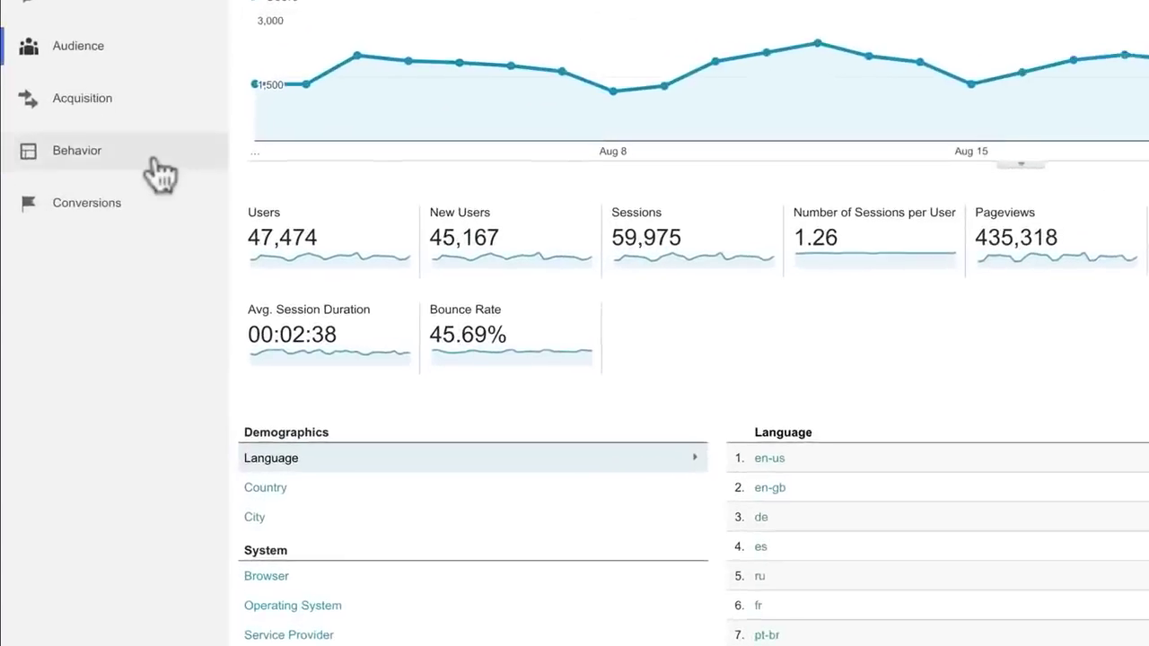
# - Switch to Google Analytics and open the Behavior reports section
pyautogui.click(159, 171)
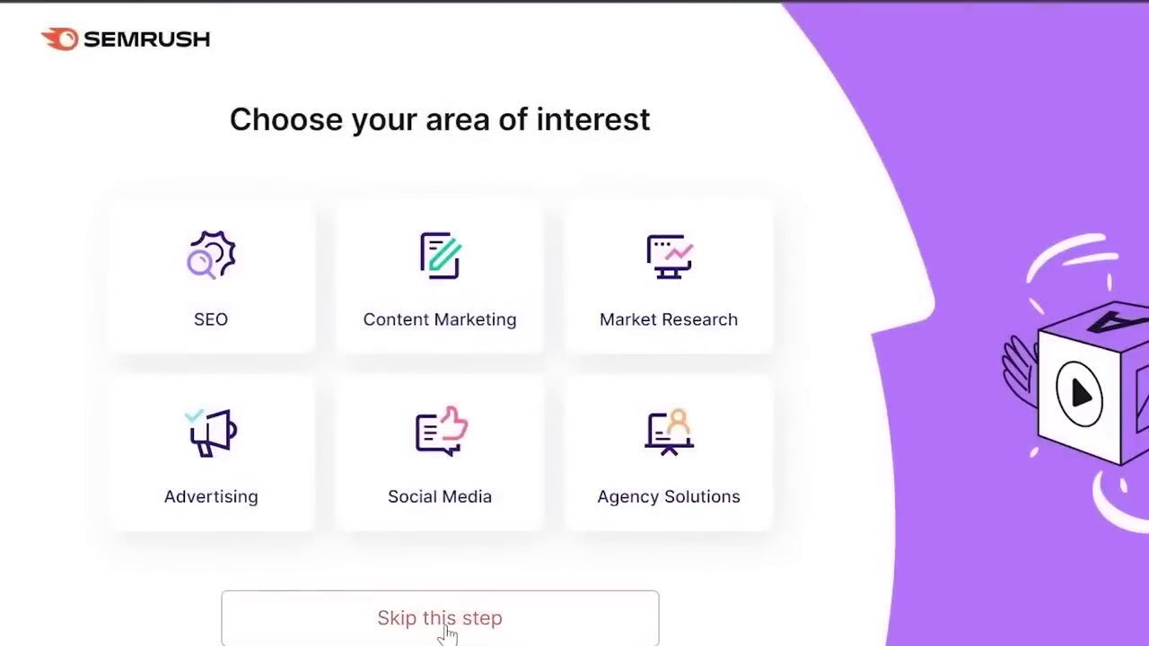
# - Skip choosing an area of interest in the Semrush account setup
pyautogui.click(446, 630)
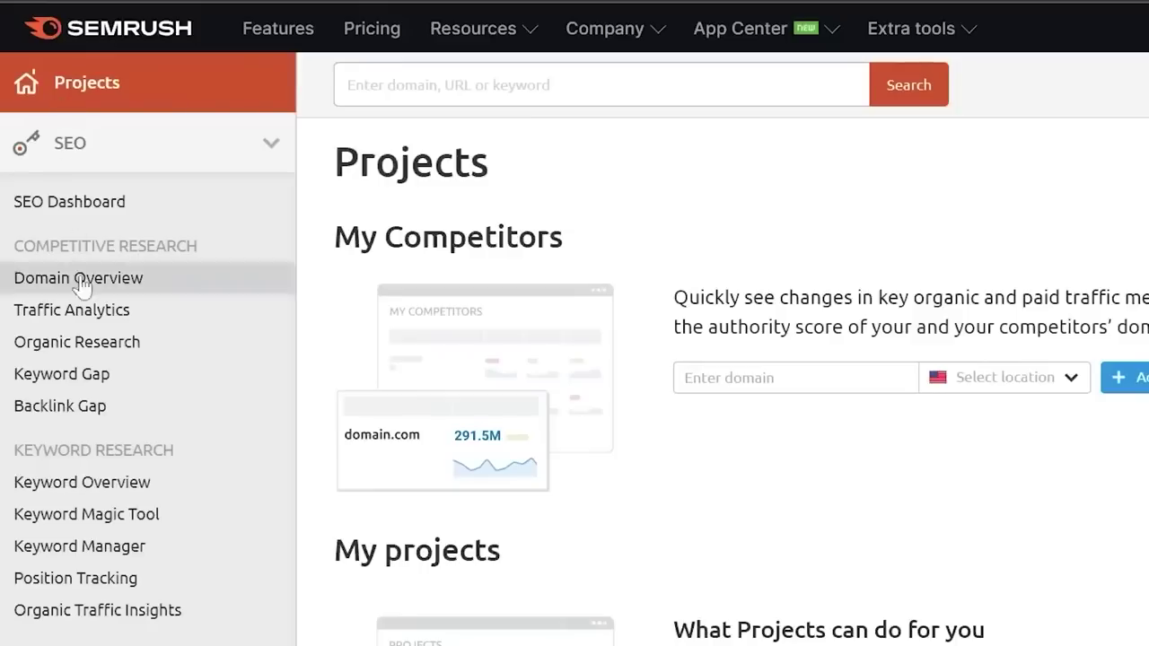